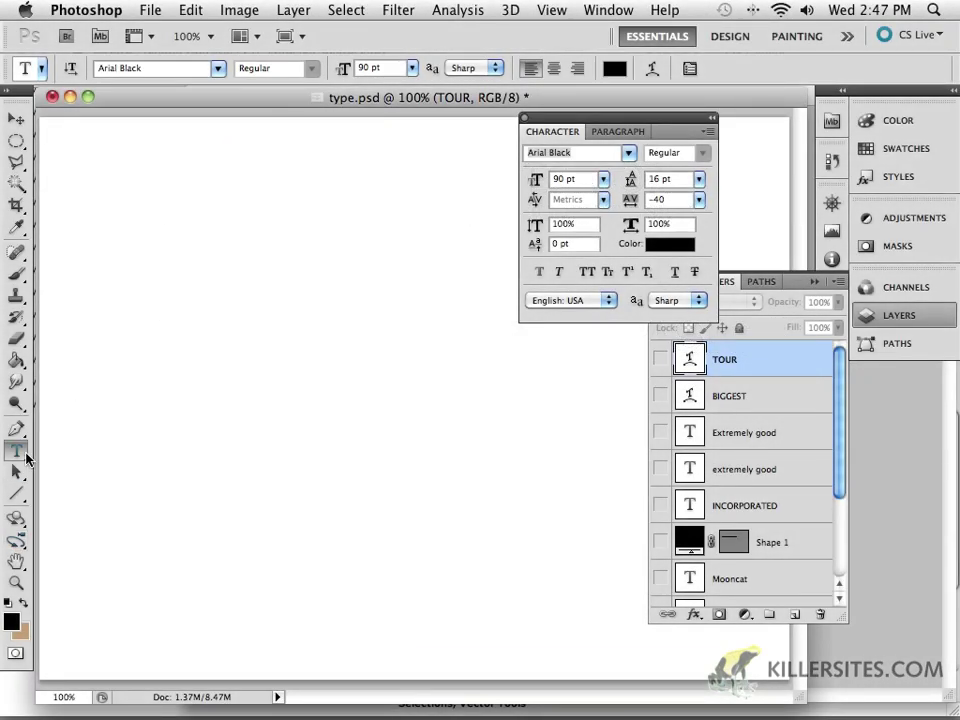
# - With the Vertical Type Tool, start text near the top-left and type 'vertic' in 90 pt Arial Black
pyautogui.click(17, 453)
pyautogui.moveTo(17, 458); pyautogui.dragTo(107, 467)
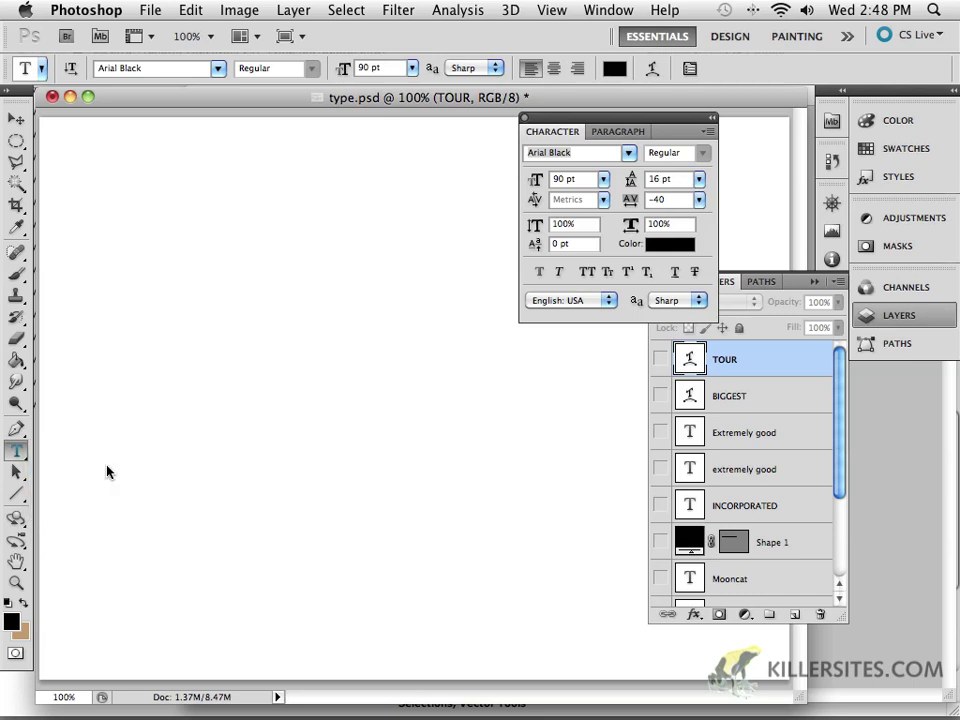
pyautogui.click(185, 190)
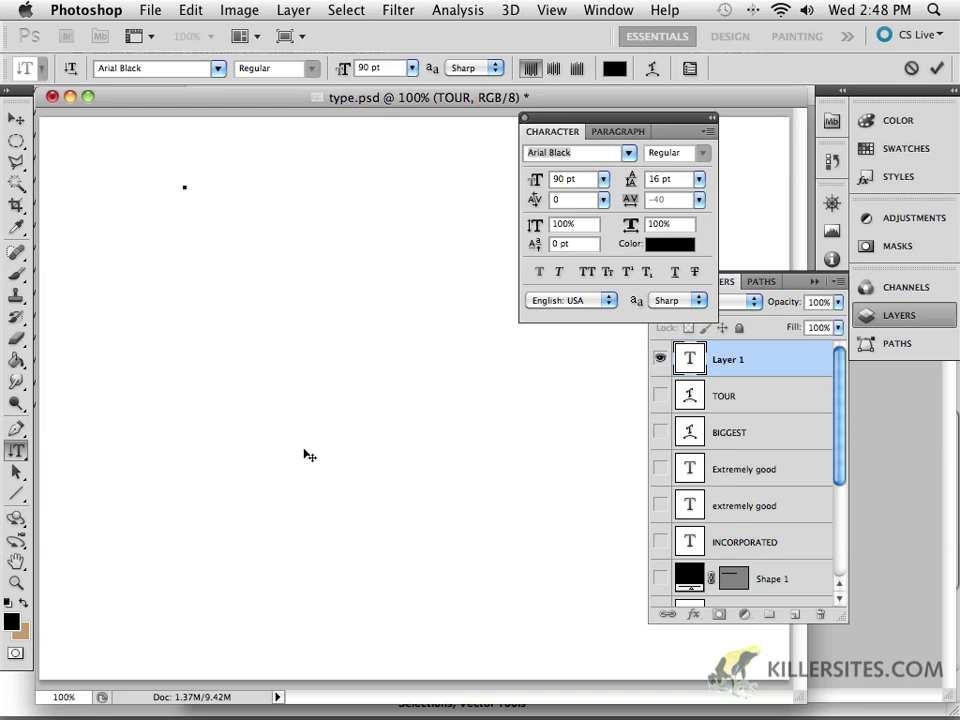
pyautogui.write('ve')
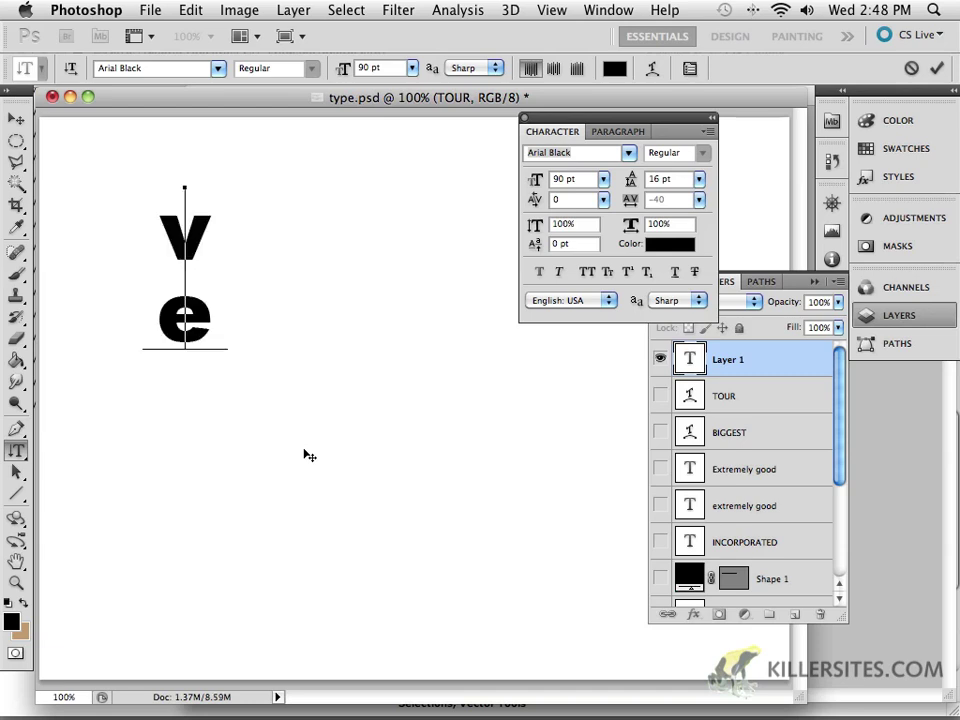
pyautogui.write('rtic')
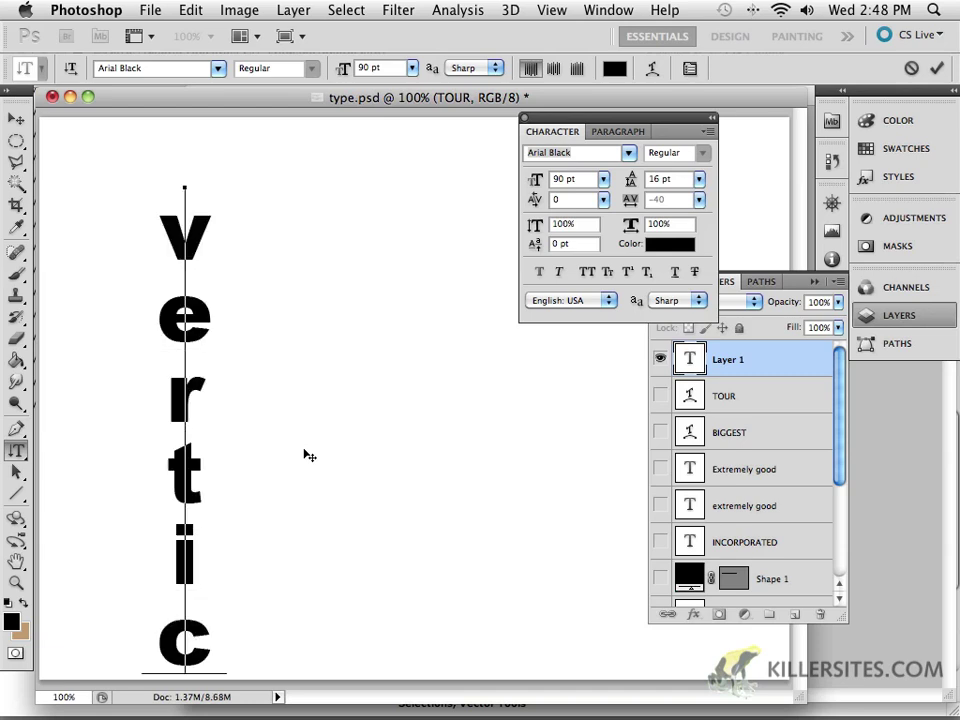
# - Commit the 'verticl' text, move it up and left, and set its tracking to -200
pyautogui.click(16, 119)
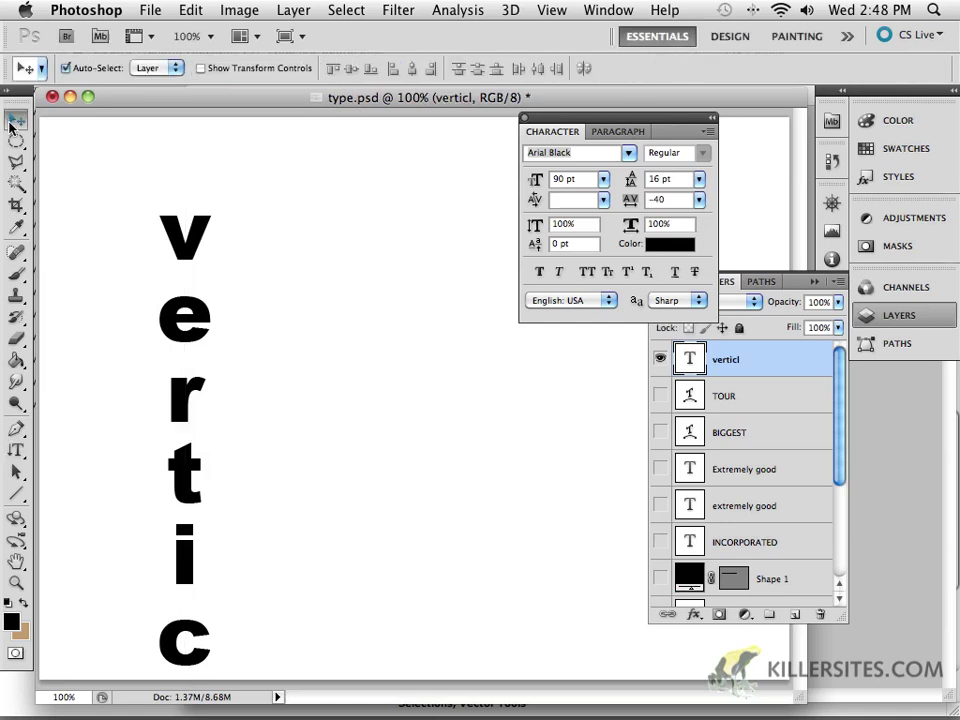
pyautogui.moveTo(197, 245); pyautogui.dragTo(164, 173)
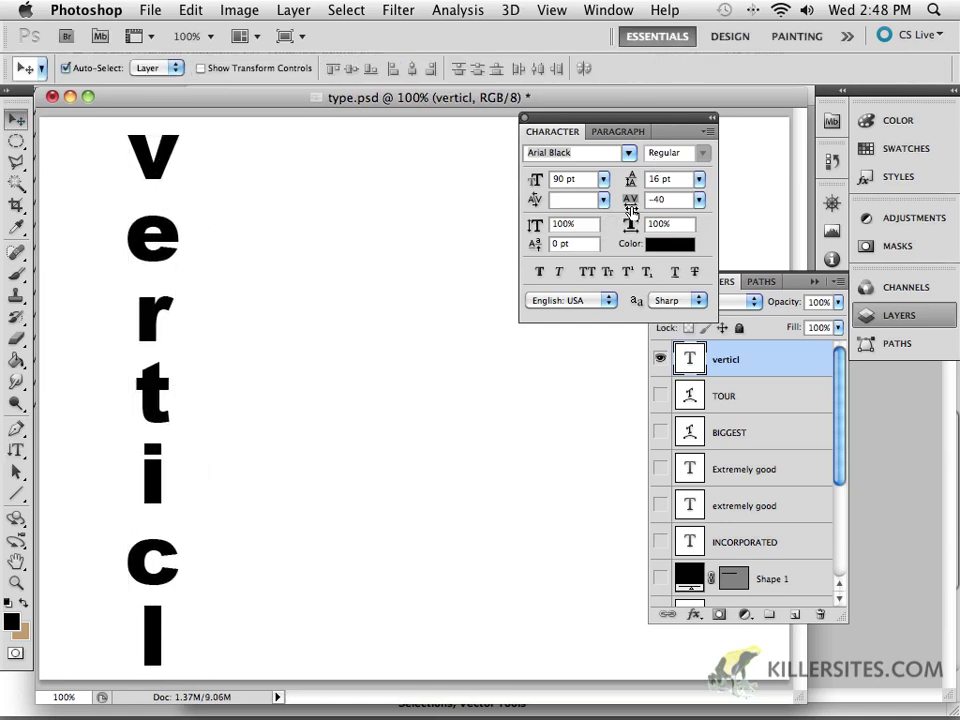
pyautogui.moveTo(640, 205)
pyautogui.mouseDown()
pyautogui.moveTo(622, 211)
pyautogui.moveTo(636, 205)
pyautogui.mouseUp()
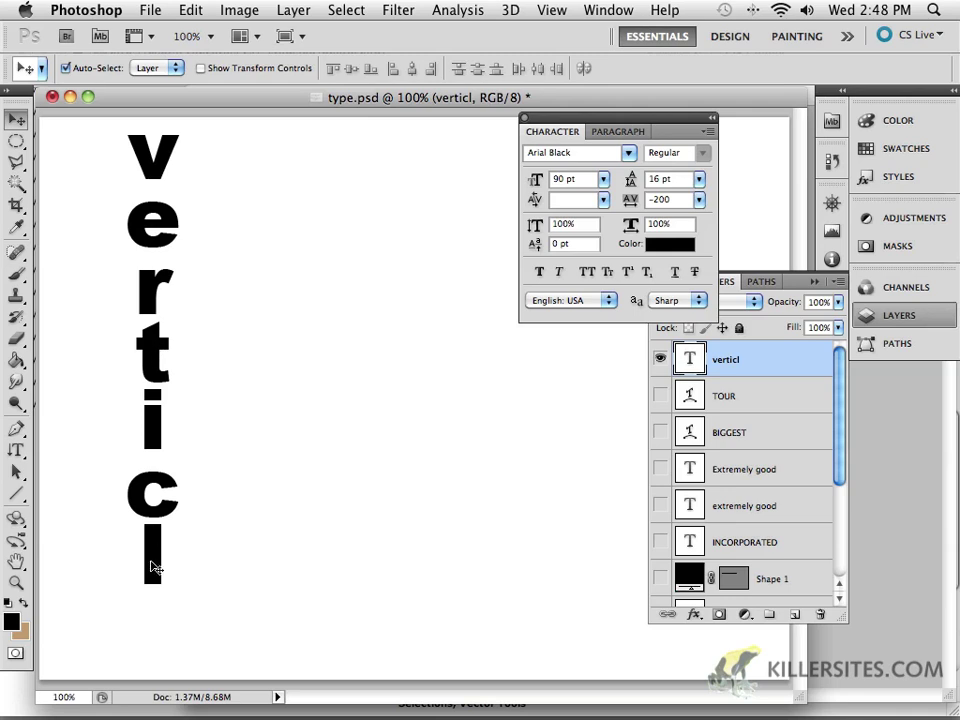
# - Rotate the verticl text about -21.5° into a diagonal slant, then nudge it right and down
pyautogui.press('super+t')
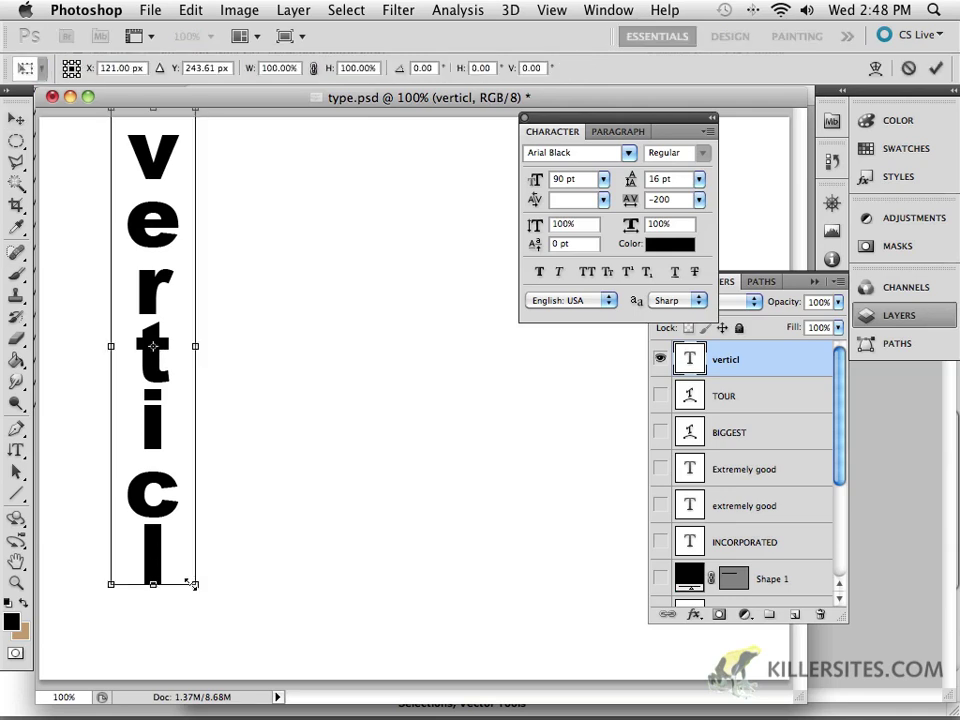
pyautogui.moveTo(193, 584); pyautogui.dragTo(262, 565)
pyautogui.press('super+z')
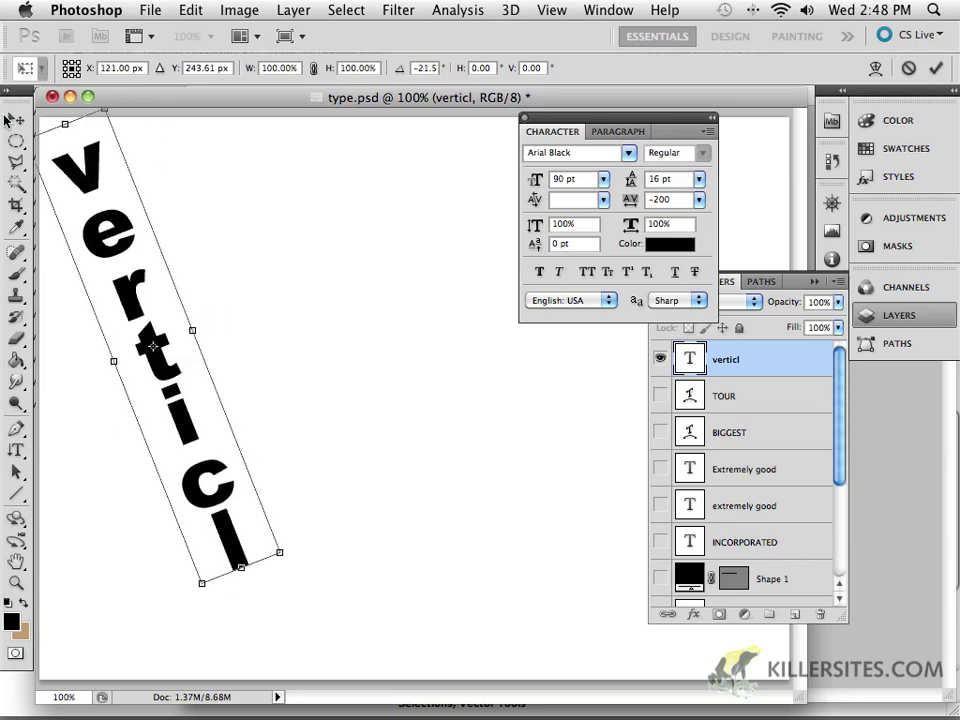
pyautogui.click(9, 119)
pyautogui.click(662, 279)
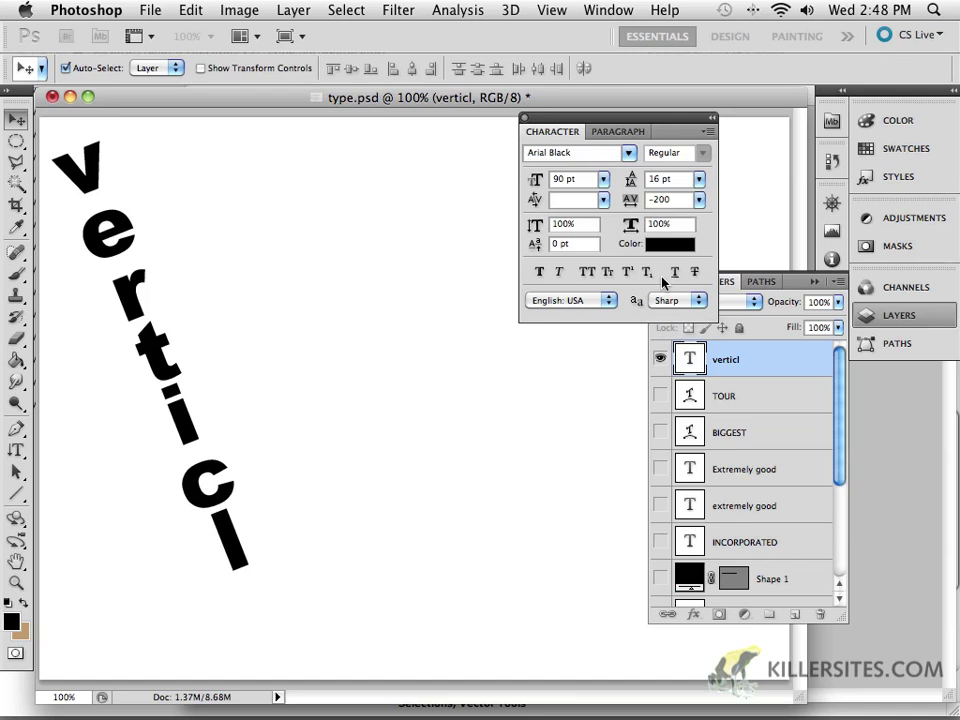
pyautogui.moveTo(213, 495); pyautogui.dragTo(240, 533)
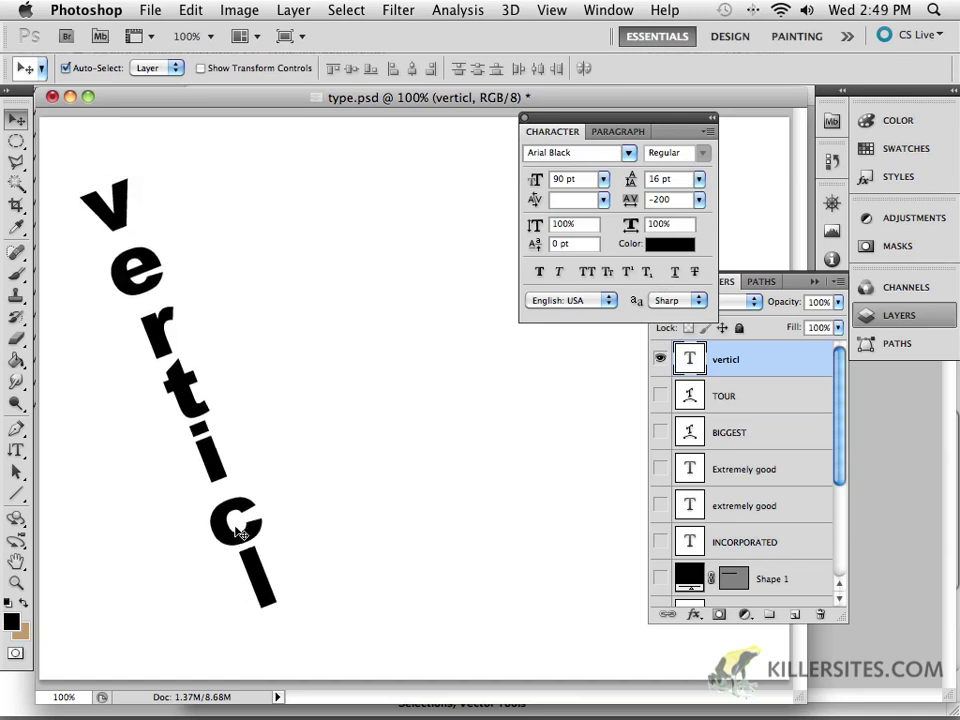
pyautogui.click(190, 10)
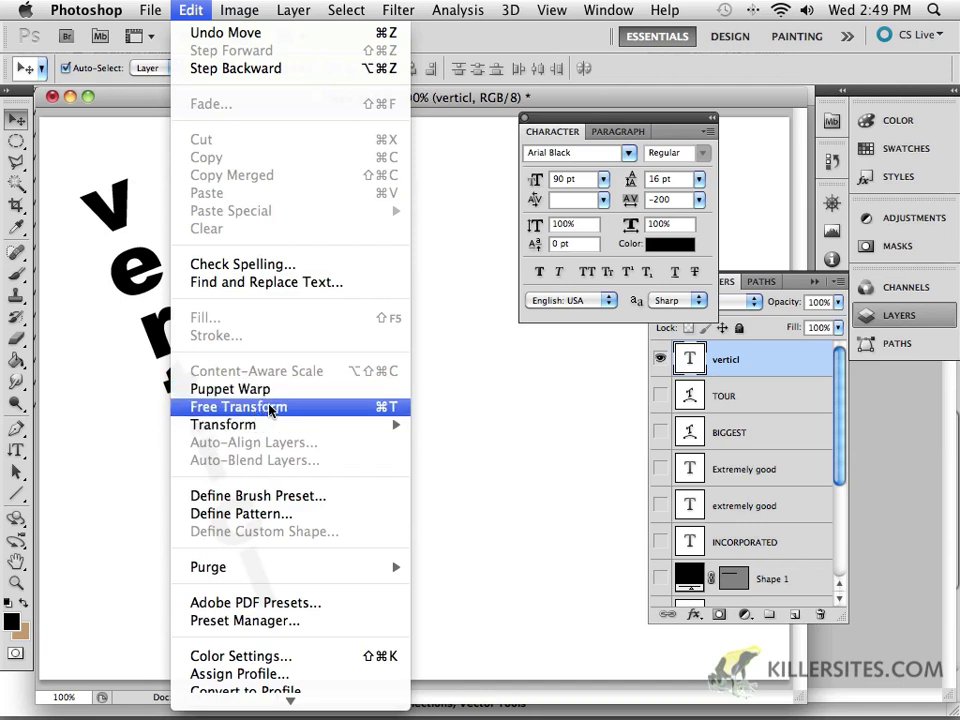
# - Alt-drag the slanted verticl text into five scattered copies, then marquee-select the copied layers
pyautogui.click(71, 443)
pyautogui.rightClick(72, 438)
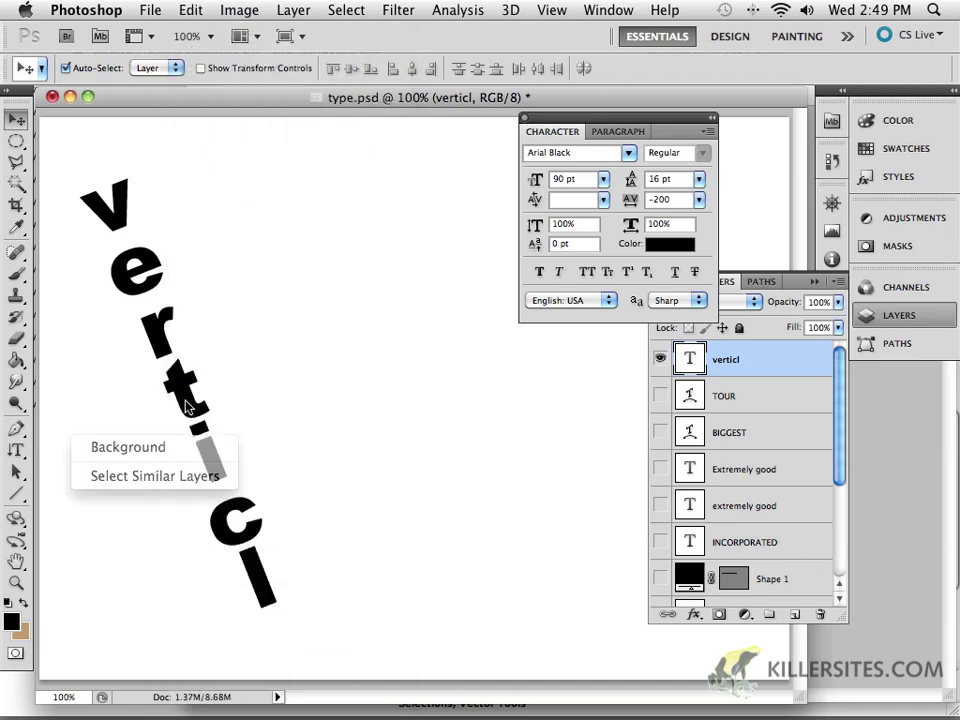
pyautogui.click(189, 403)
pyautogui.moveTo(193, 403); pyautogui.dragTo(175, 373)
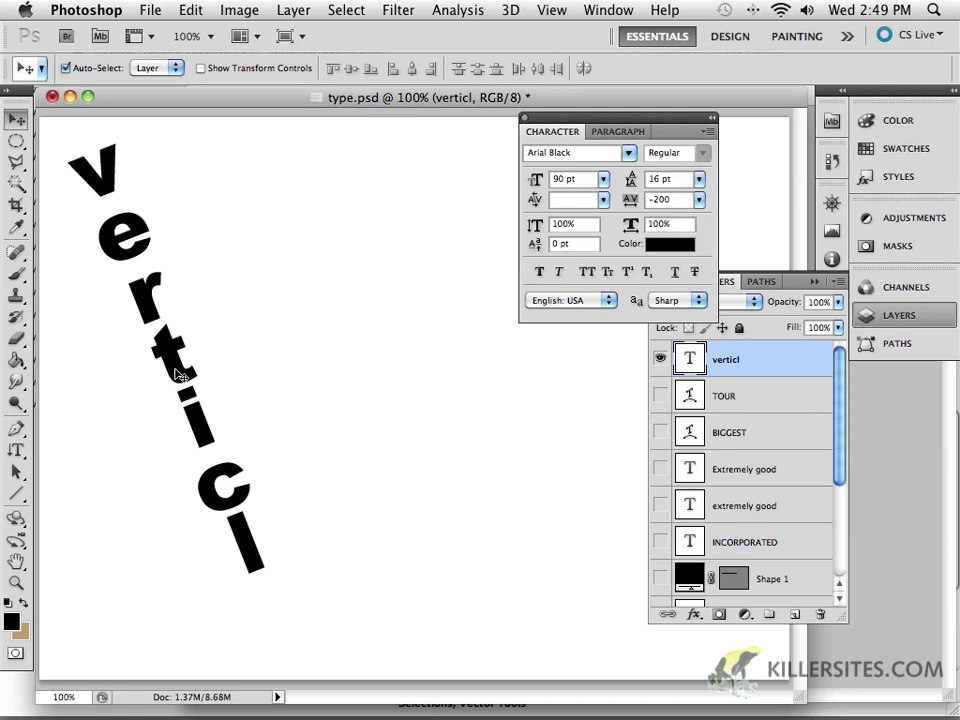
pyautogui.moveTo(175, 373); pyautogui.dragTo(310, 418)
pyautogui.moveTo(310, 418); pyautogui.dragTo(60, 192)
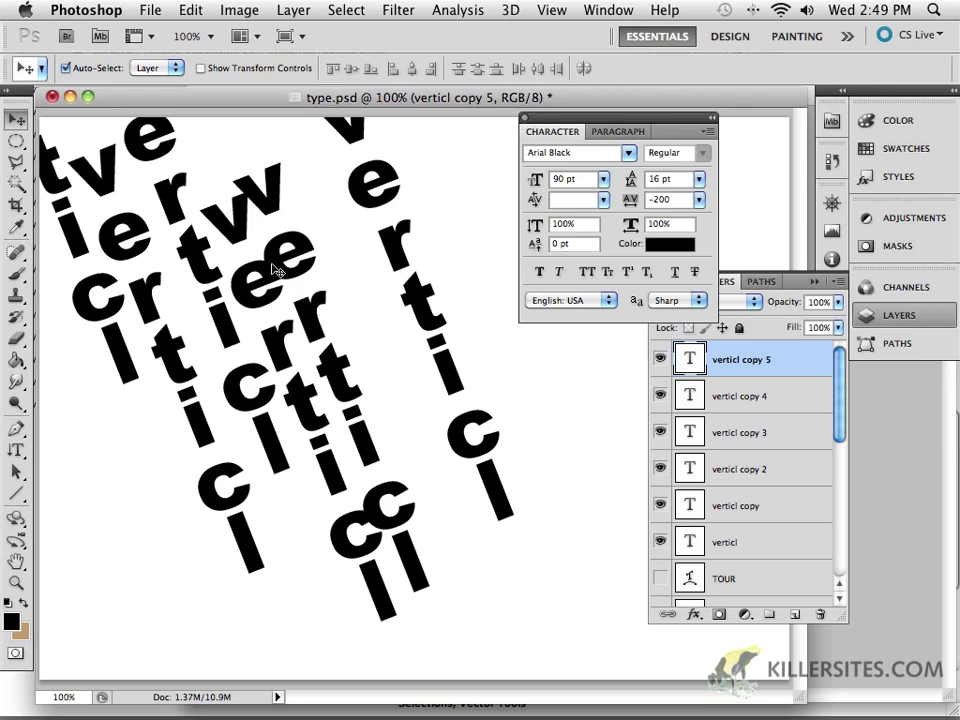
pyautogui.moveTo(272, 270); pyautogui.dragTo(265, 272)
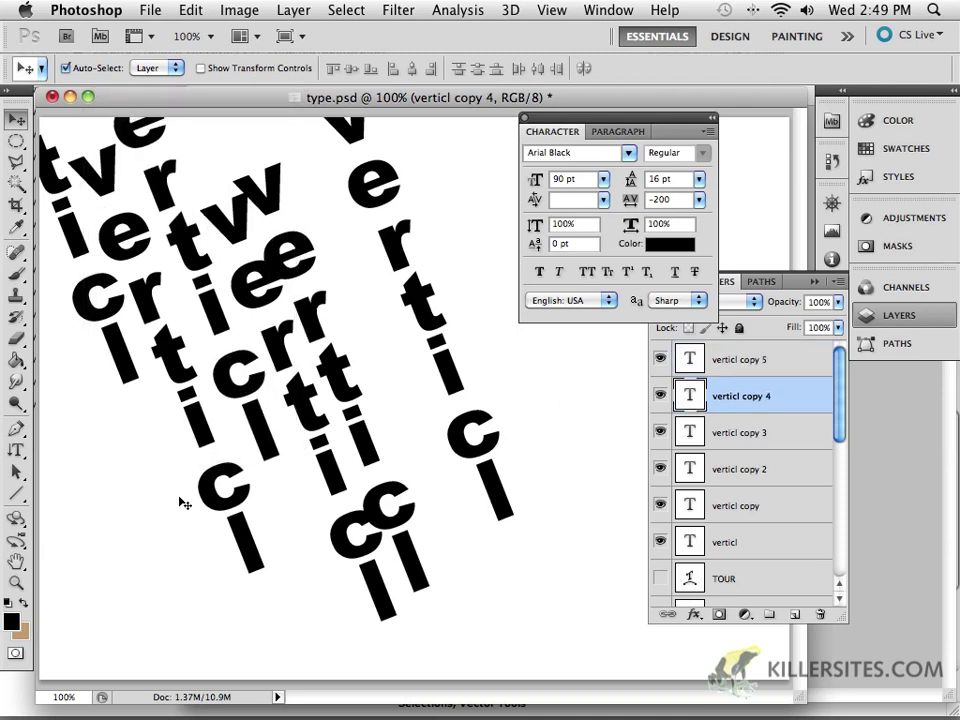
pyautogui.moveTo(537, 431); pyautogui.dragTo(118, 545)
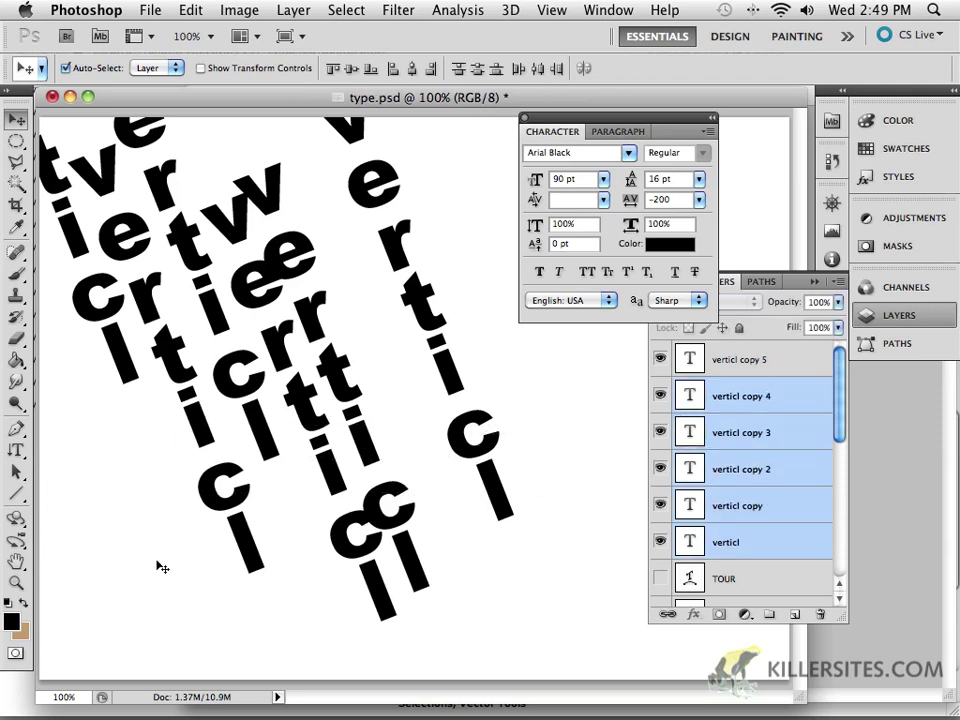
# - Delete the five selected verticl layers and the last remaining copy
pyautogui.press('Delete')
pyautogui.click(120, 363)
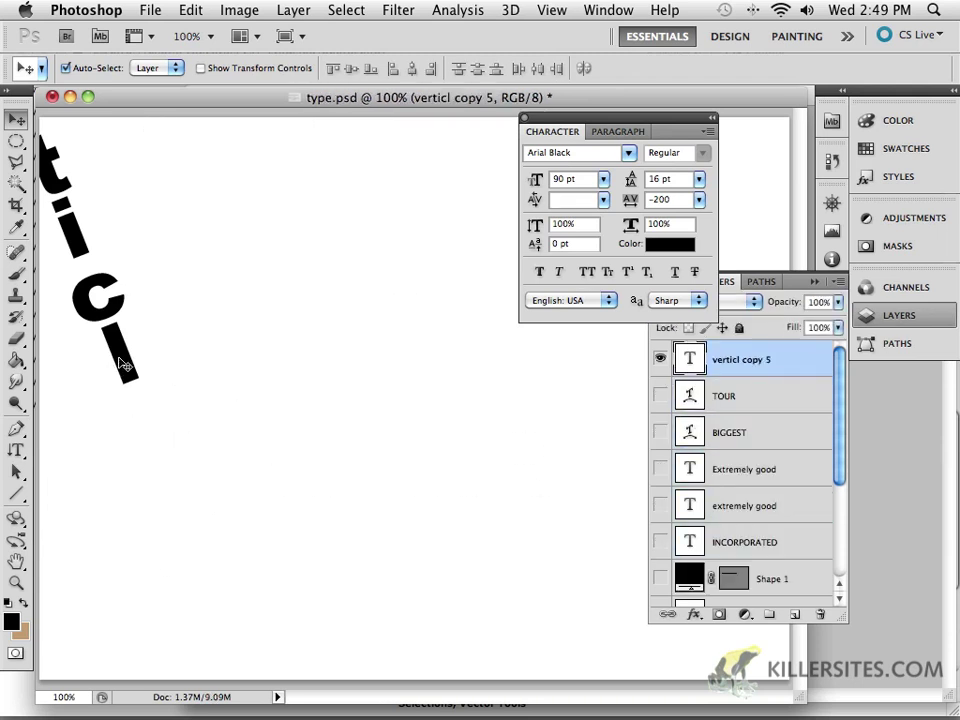
pyautogui.press('Delete')
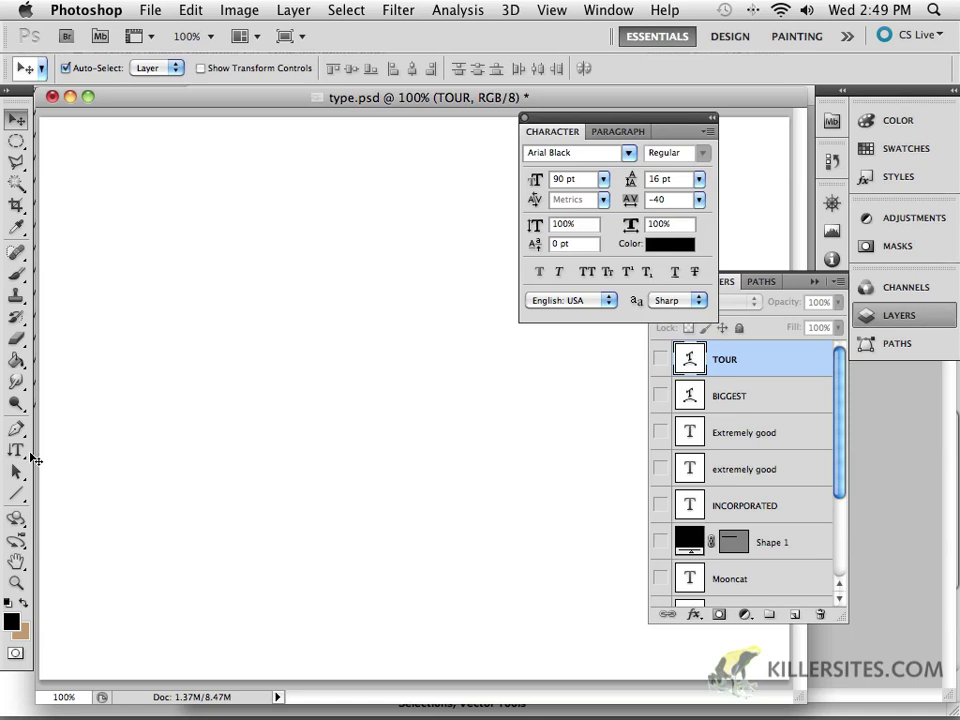
# - Switch the Type tool flyout to the Type Mask Tool
pyautogui.click(16, 450)
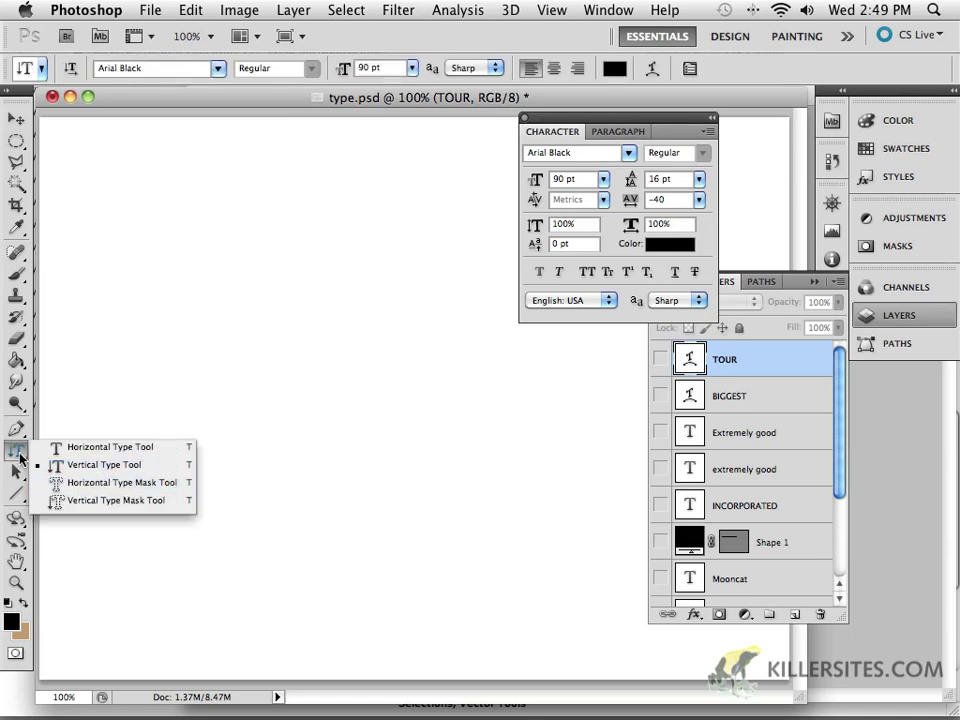
pyautogui.click(22, 453)
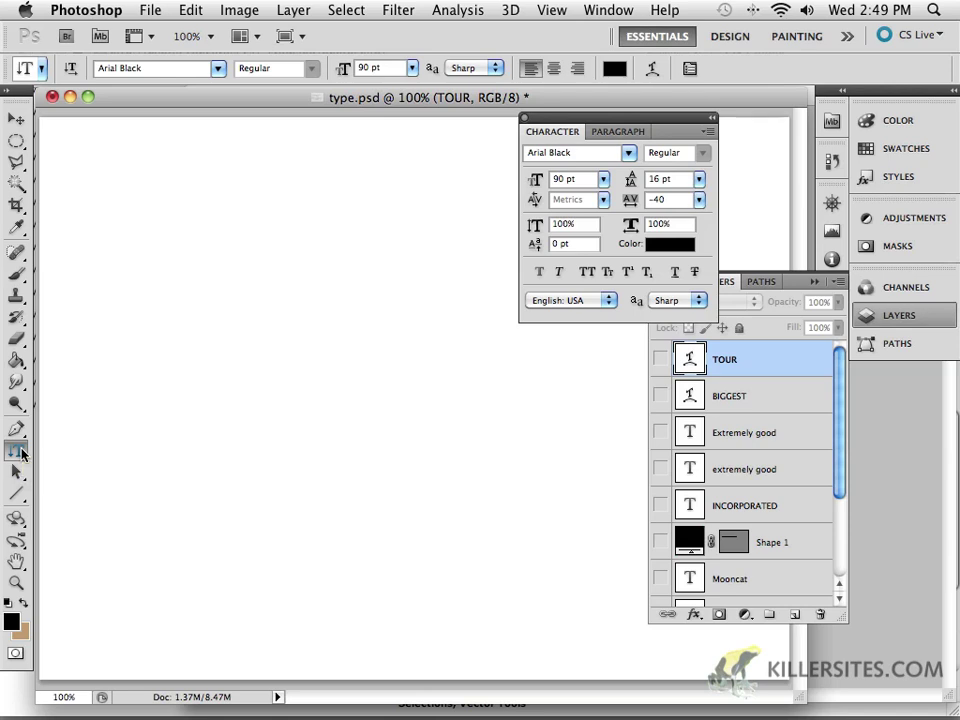
pyautogui.moveTo(22, 453); pyautogui.dragTo(50, 484)
pyautogui.hotkey('shift', 't')
# - Open US_Flag.jpg from the images folder
pyautogui.hotkey('ctrl', 'o')
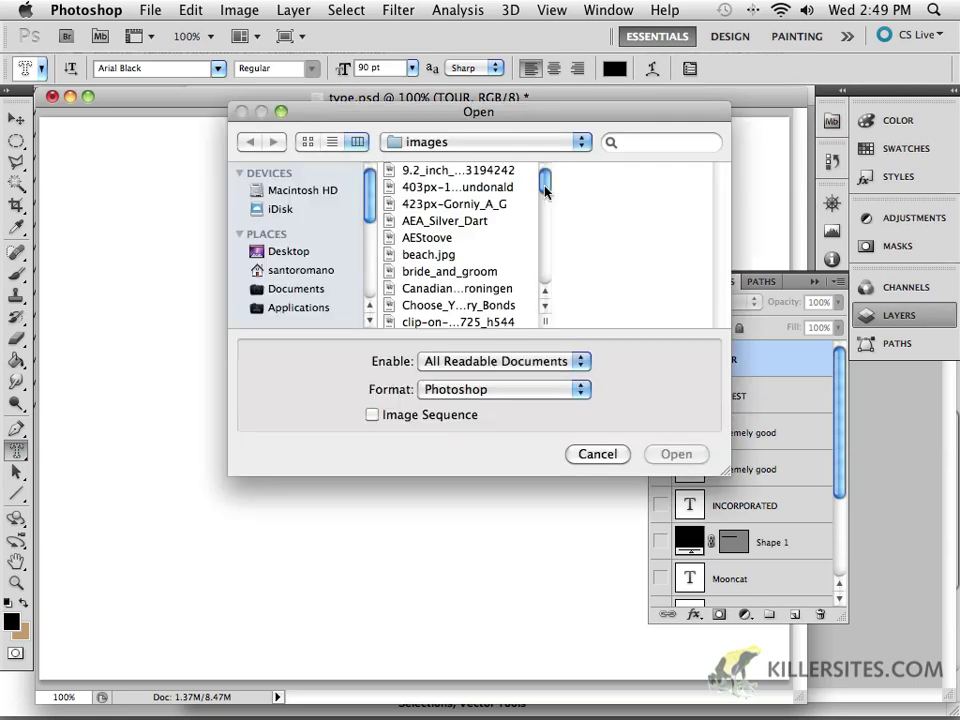
pyautogui.moveTo(545, 190); pyautogui.dragTo(544, 273)
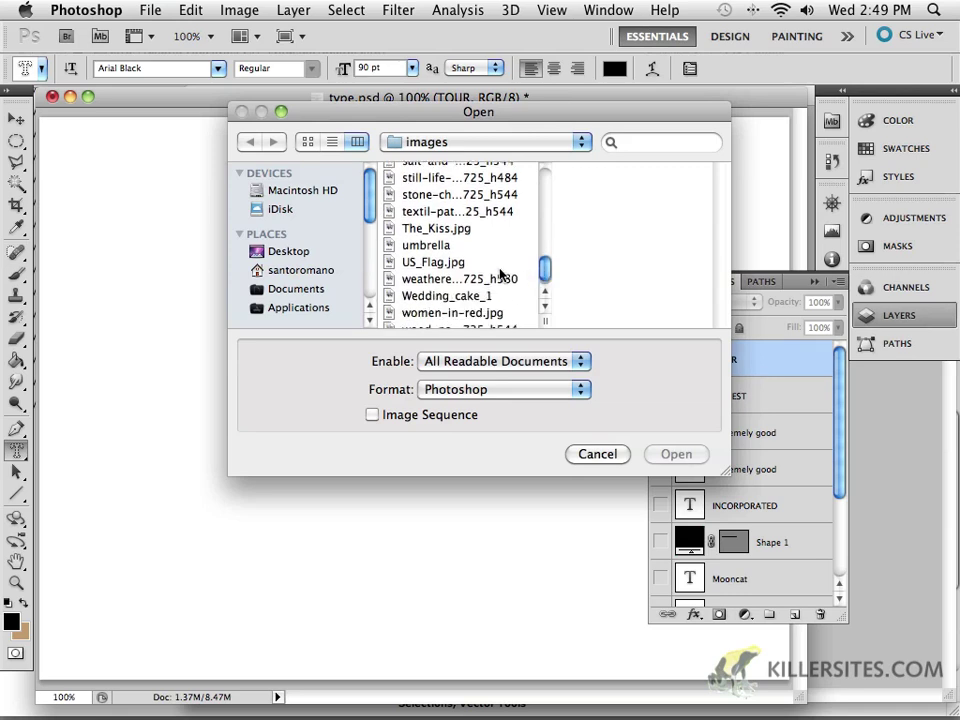
pyautogui.click(416, 263)
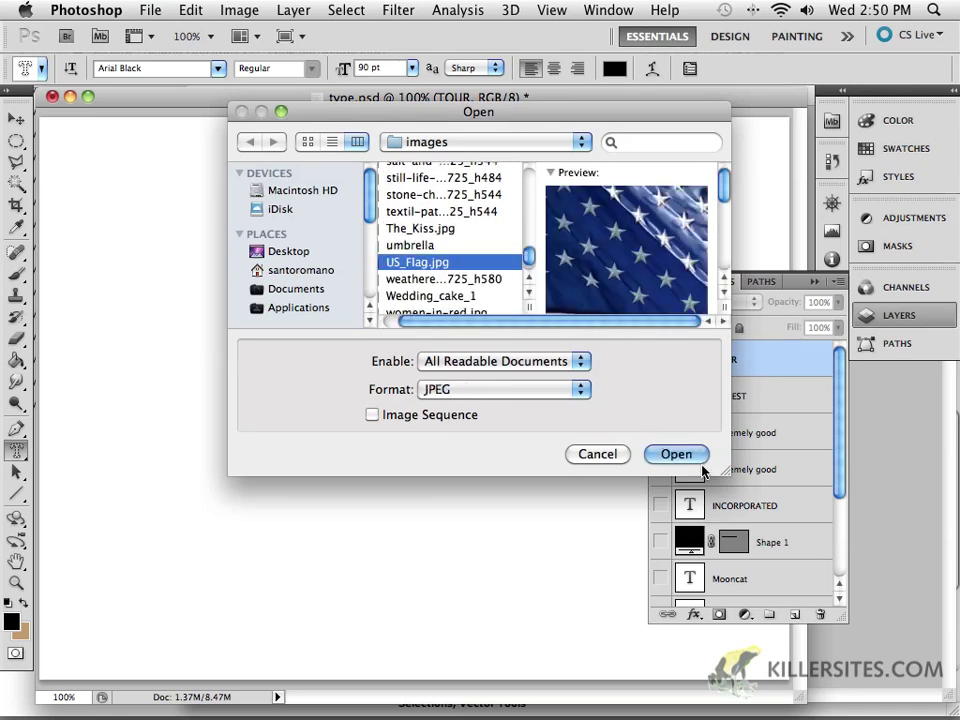
pyautogui.click(698, 460)
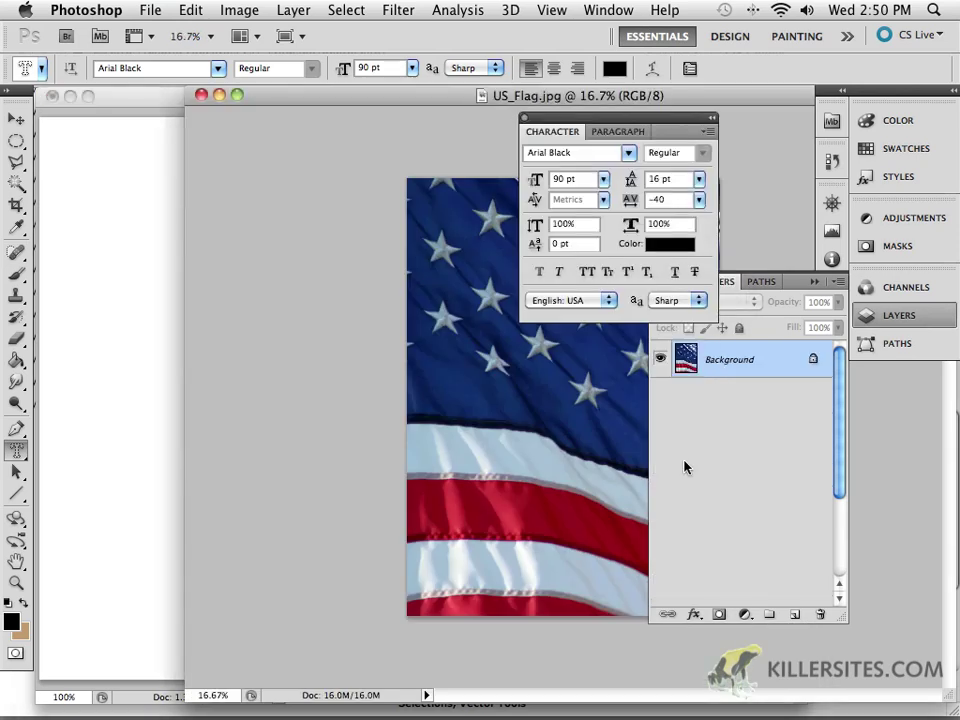
# - Arrange documents 2-Up and drag the flag into type.psd as Layer 1
pyautogui.click(17, 119)
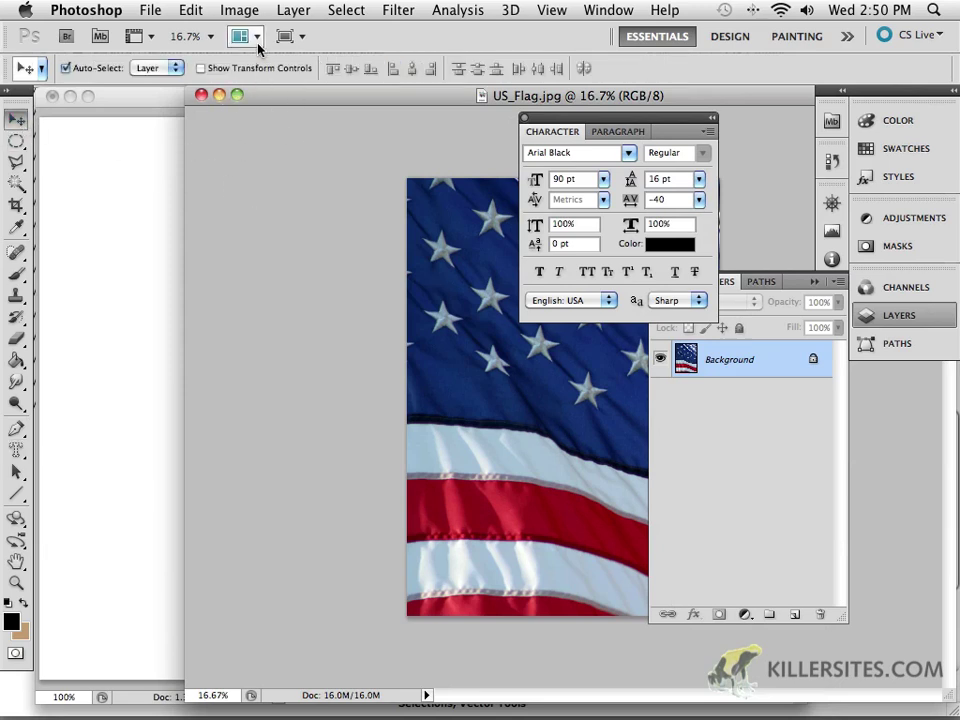
pyautogui.click(252, 38)
pyautogui.click(252, 110)
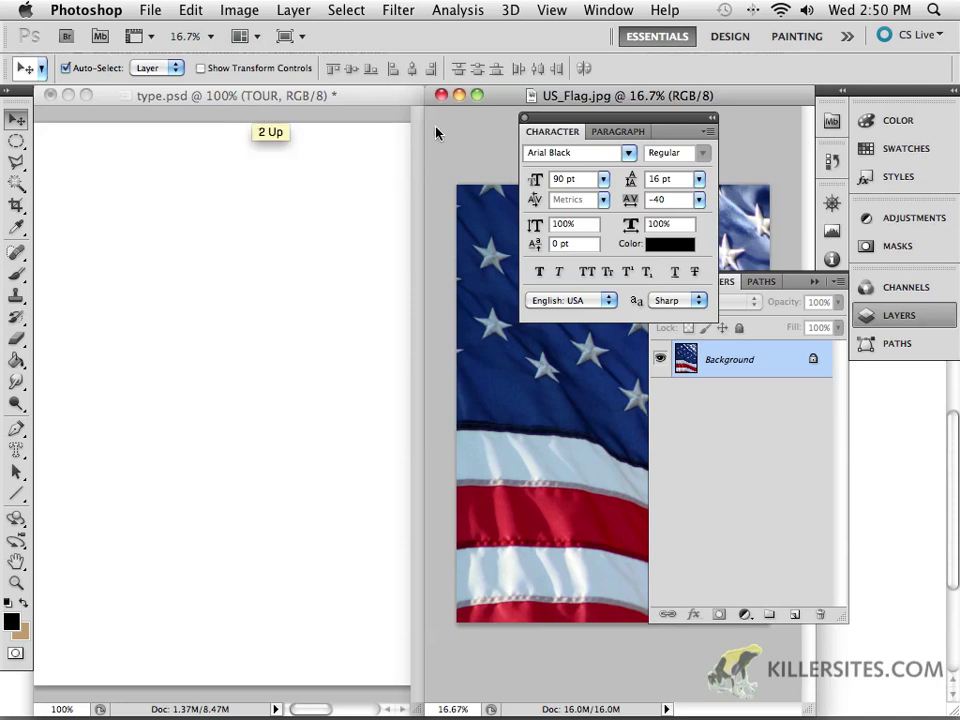
pyautogui.moveTo(497, 300); pyautogui.dragTo(170, 306)
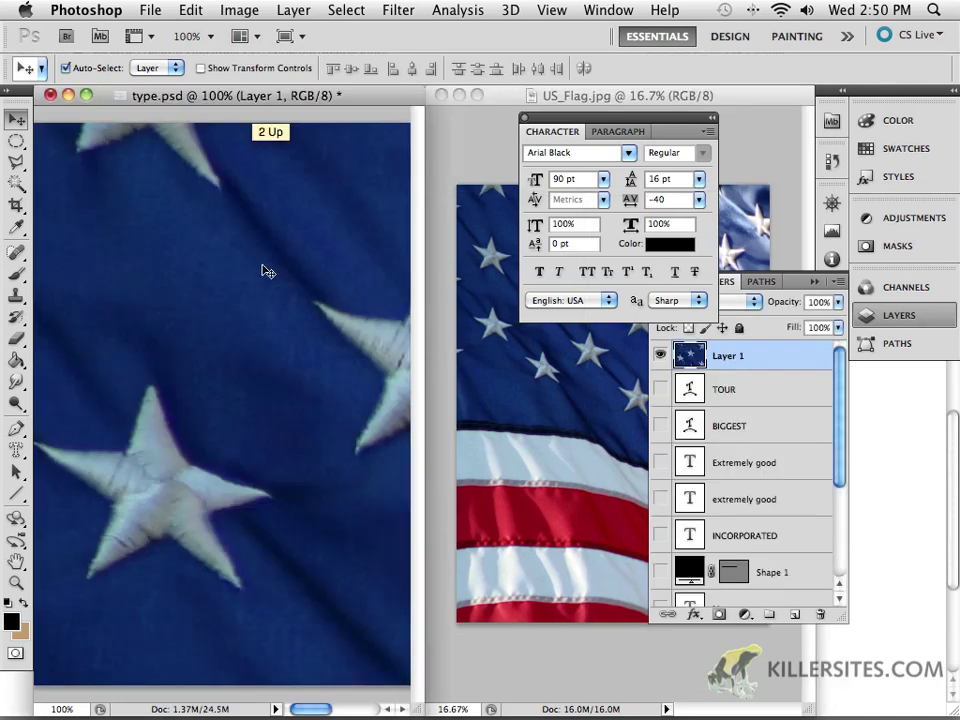
# - Close US_Flag.jpg and drag type.psd's bottom-right corner to enlarge the window
pyautogui.click(470, 95)
pyautogui.click(440, 95)
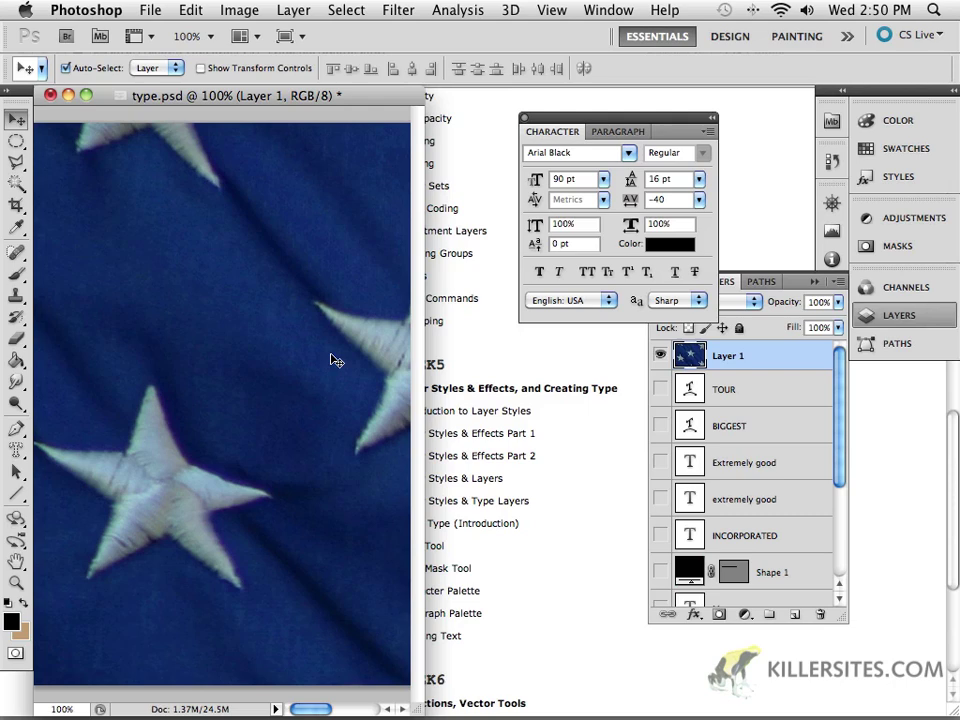
pyautogui.moveTo(410, 711); pyautogui.dragTo(831, 707)
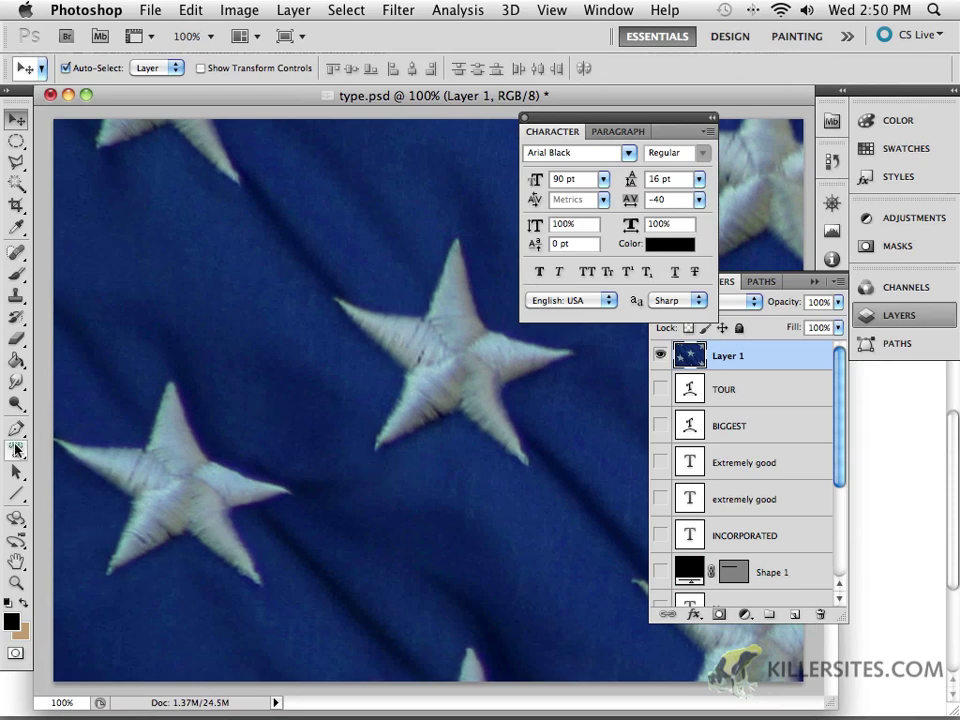
# - Begin a Horizontal Type Mask on the flag's left side, leaving anti-aliasing at Sharp
pyautogui.click(15, 450)
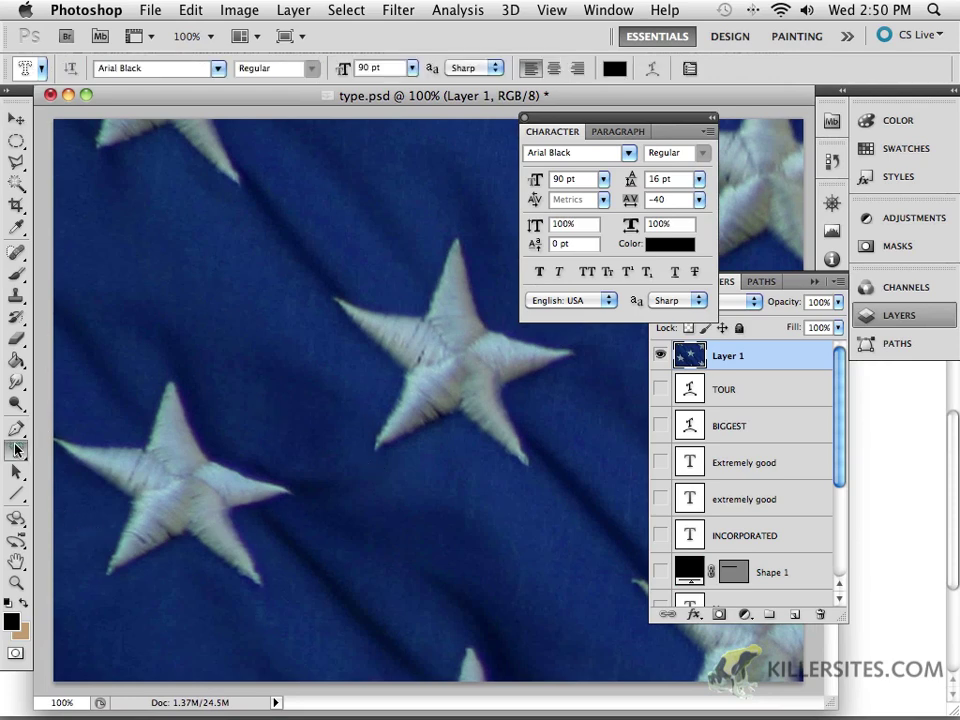
pyautogui.click(122, 318)
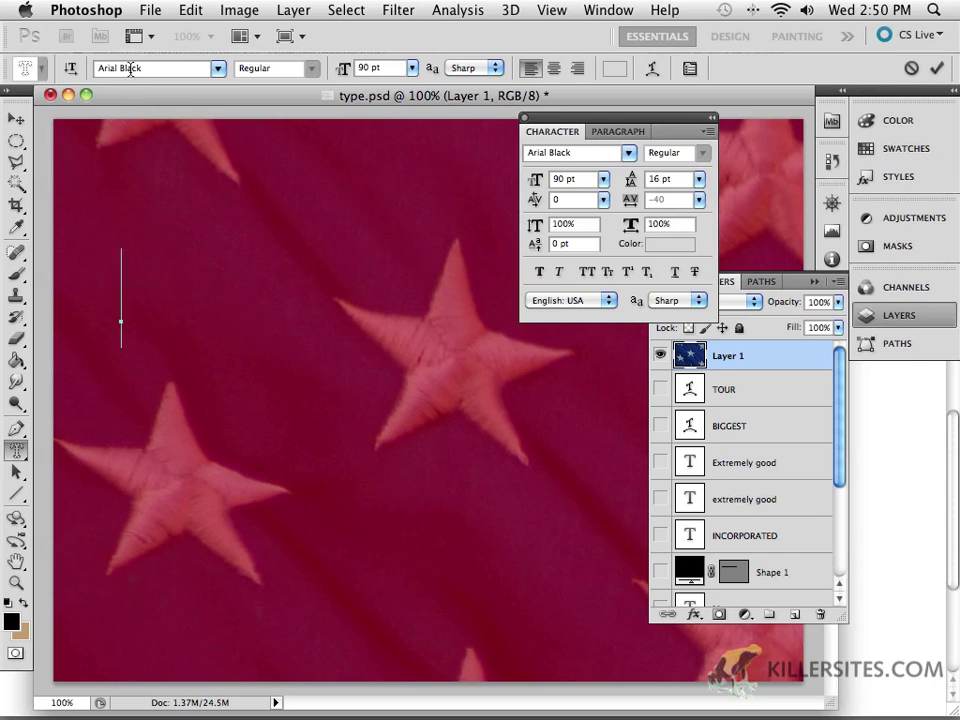
pyautogui.click(489, 68)
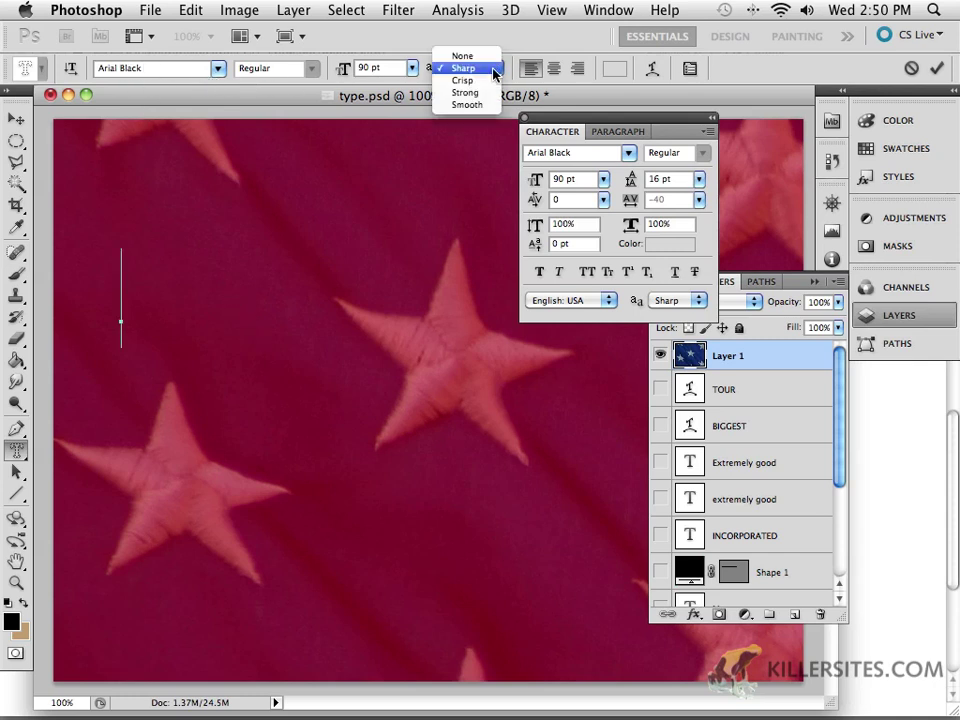
pyautogui.click(489, 58)
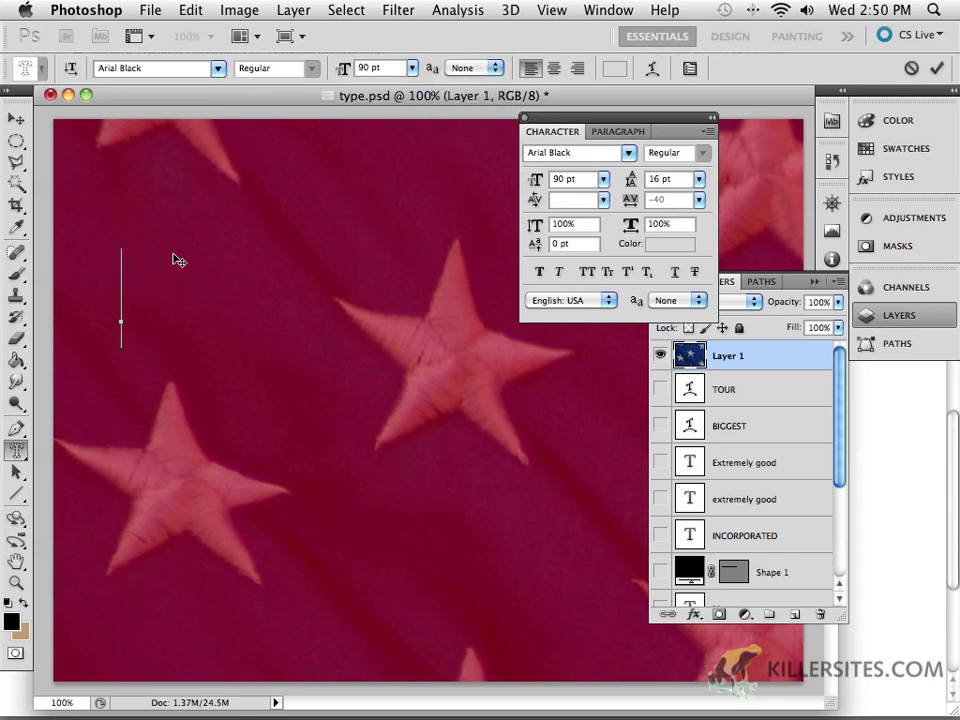
pyautogui.click(479, 69)
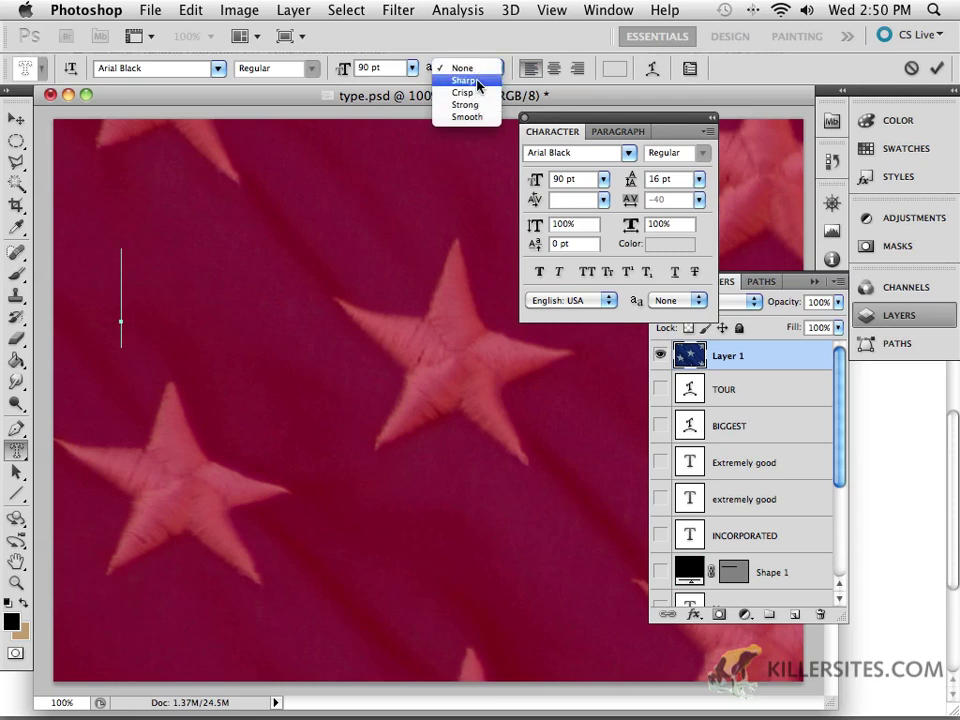
pyautogui.click(466, 80)
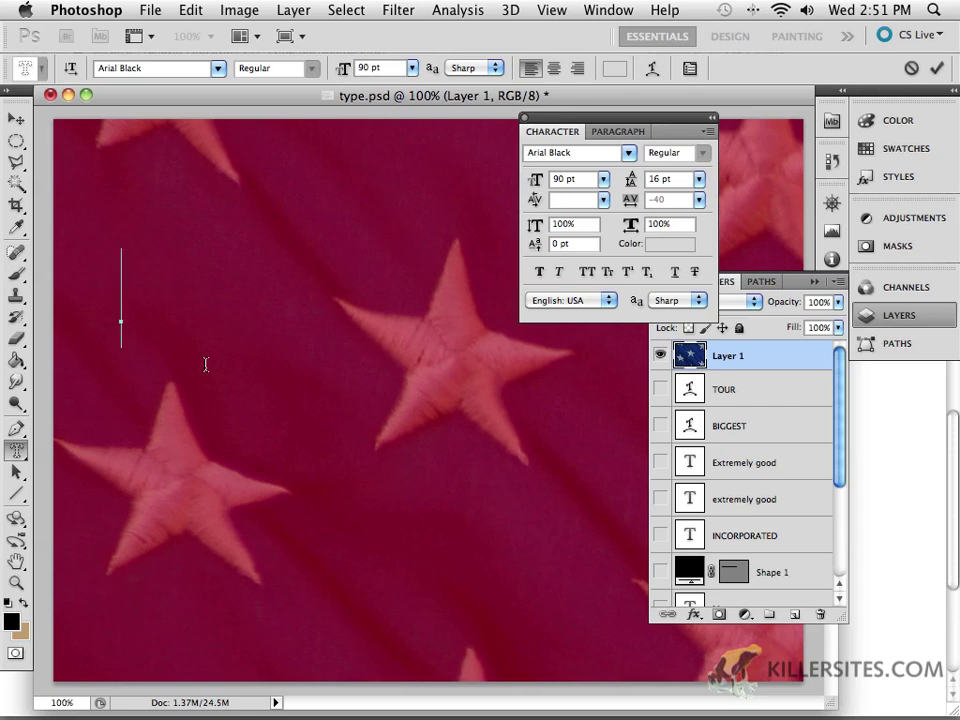
# - Type STARS in the mask, select it, and set tracking to -120
pyautogui.write('STARS')
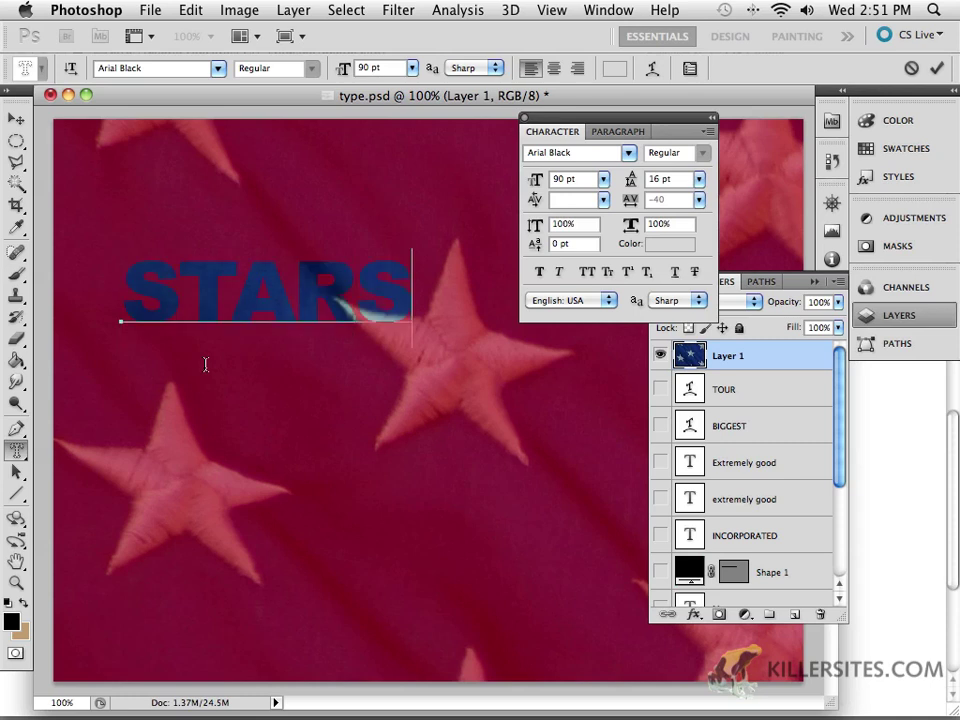
pyautogui.moveTo(412, 290); pyautogui.dragTo(121, 290)
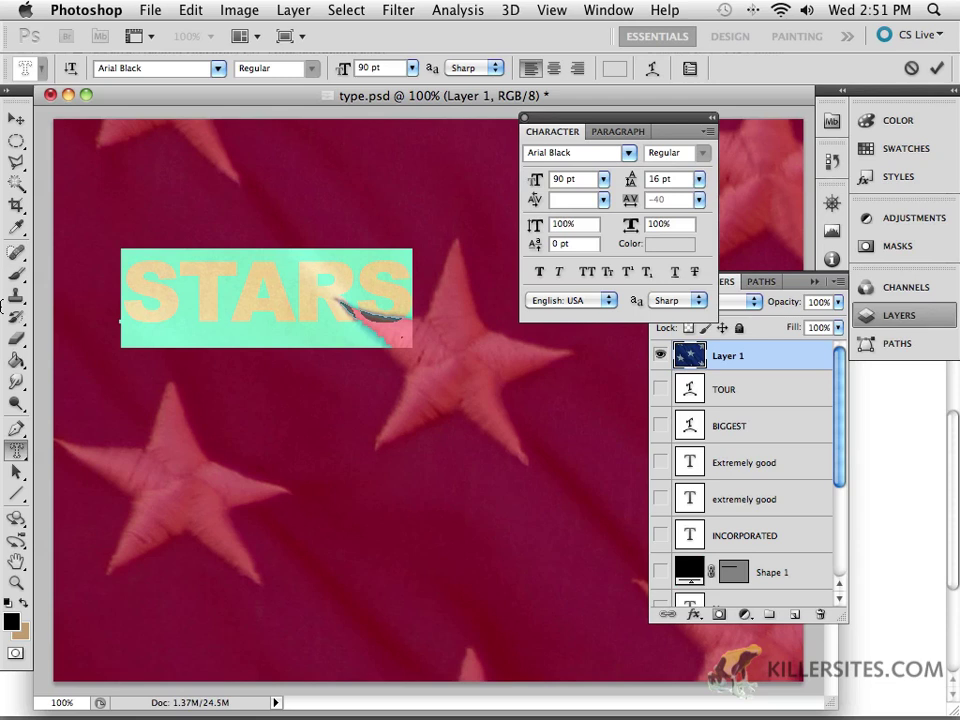
pyautogui.moveTo(636, 201); pyautogui.dragTo(625, 200)
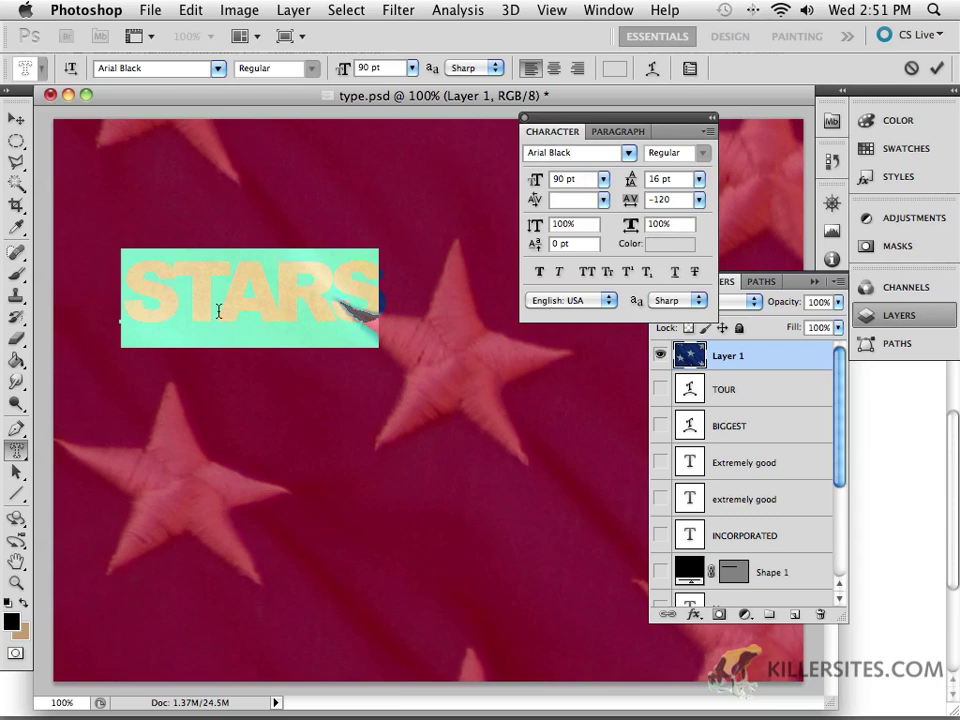
# - Resize STARS to 211 pt, commit it as a selection, and undo the accidental pixel move
pyautogui.moveTo(537, 185); pyautogui.dragTo(647, 199)
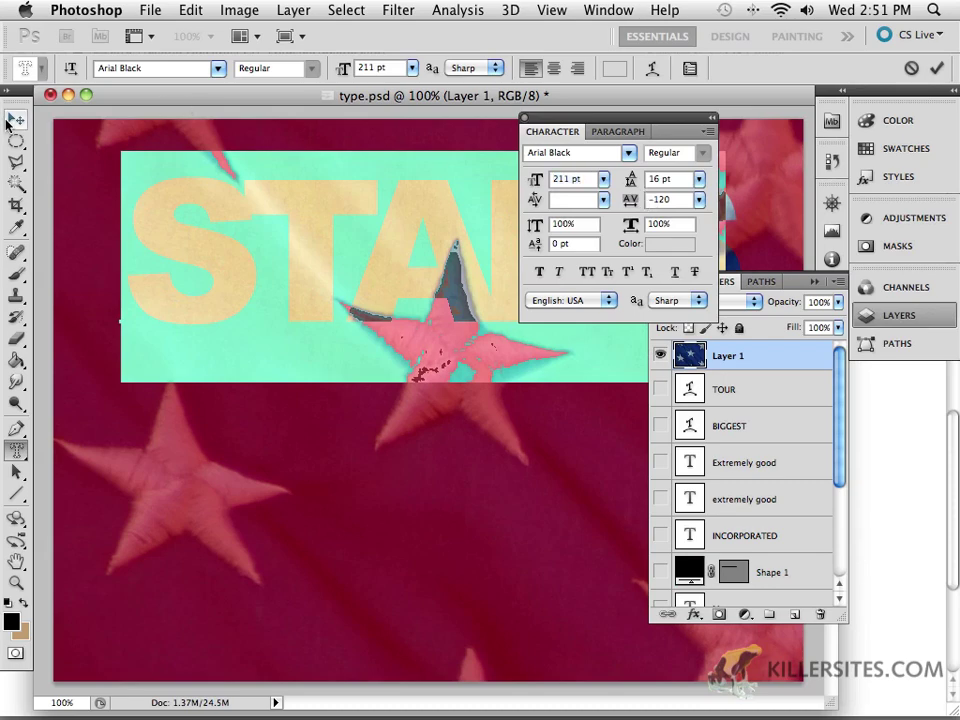
pyautogui.click(16, 120)
pyautogui.moveTo(312, 294); pyautogui.dragTo(263, 410)
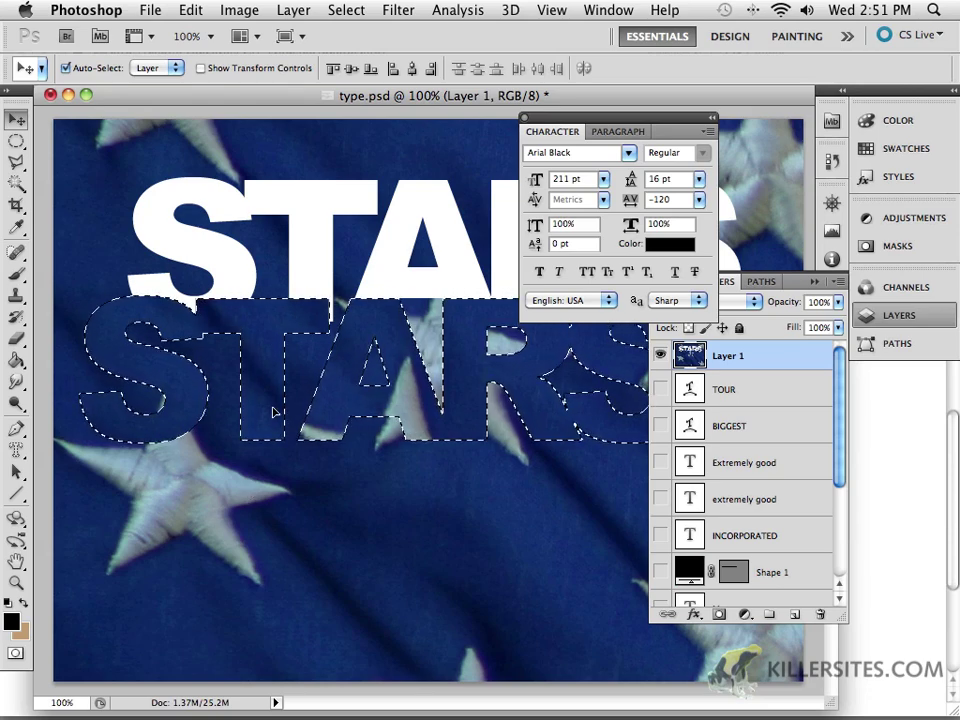
pyautogui.moveTo(275, 412); pyautogui.dragTo(258, 470)
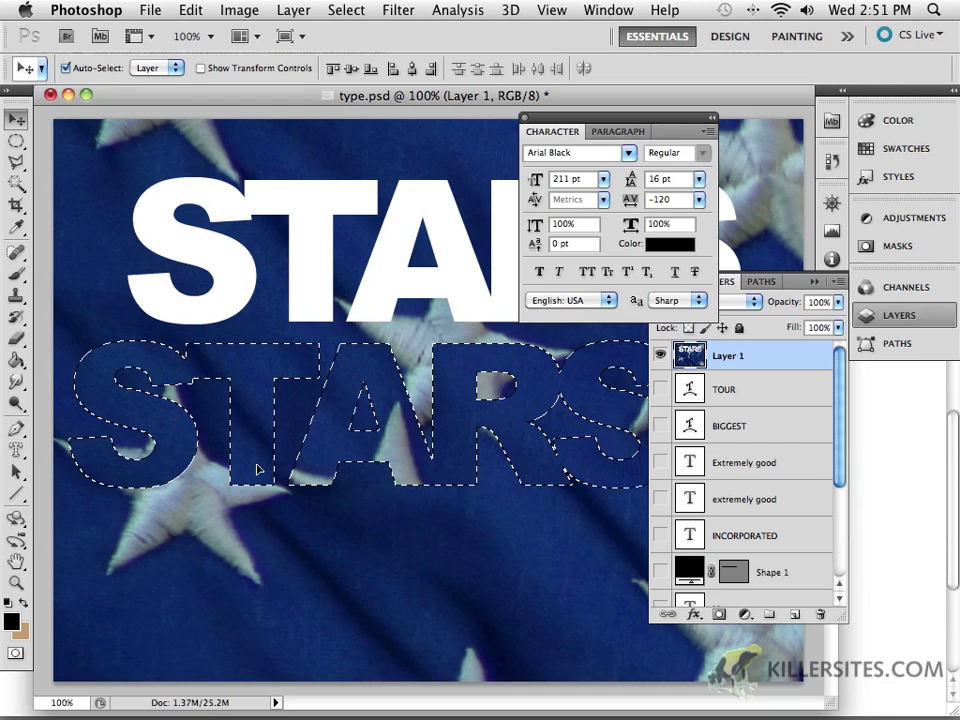
pyautogui.hotkey('ctrl', 'z')
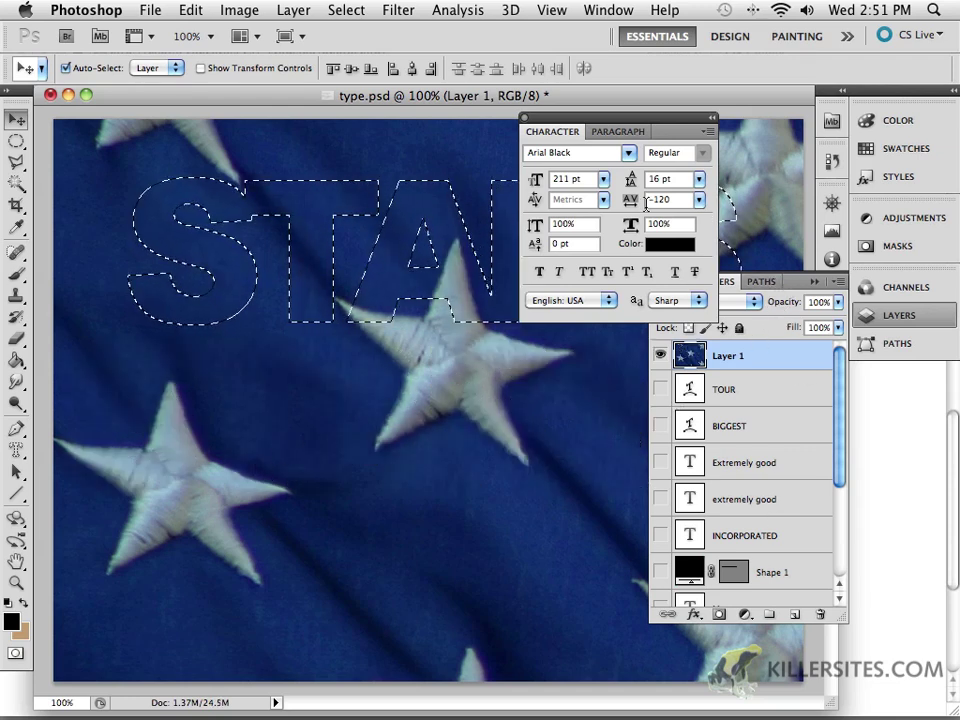
# - Move the Character panel aside and turn the STARS selection into a layer mask on Layer 1
pyautogui.moveTo(596, 121); pyautogui.dragTo(511, 427)
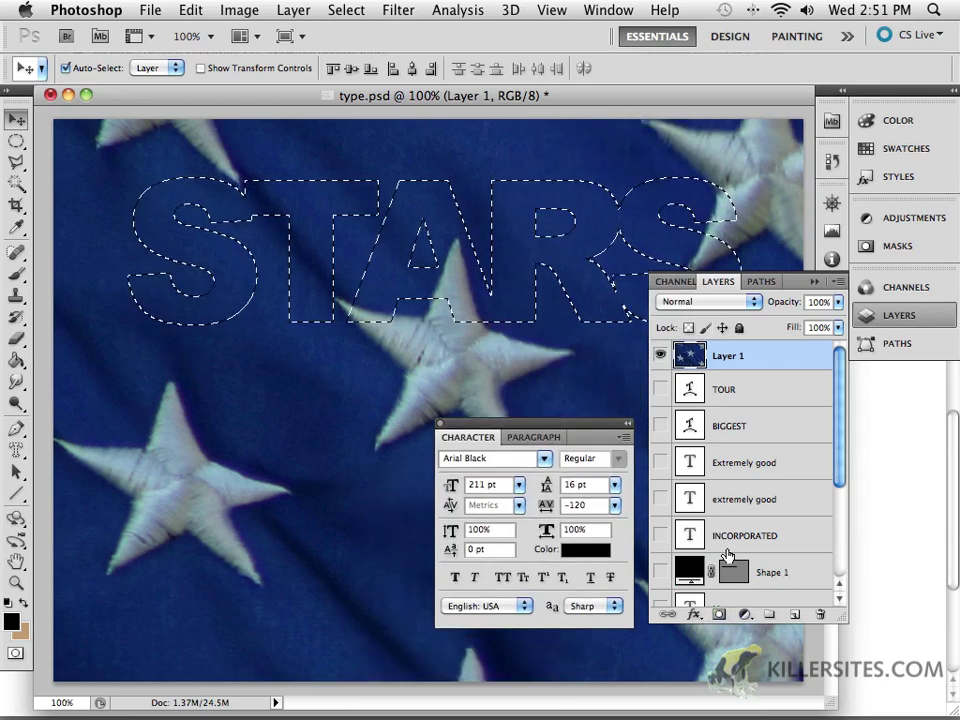
pyautogui.click(718, 615)
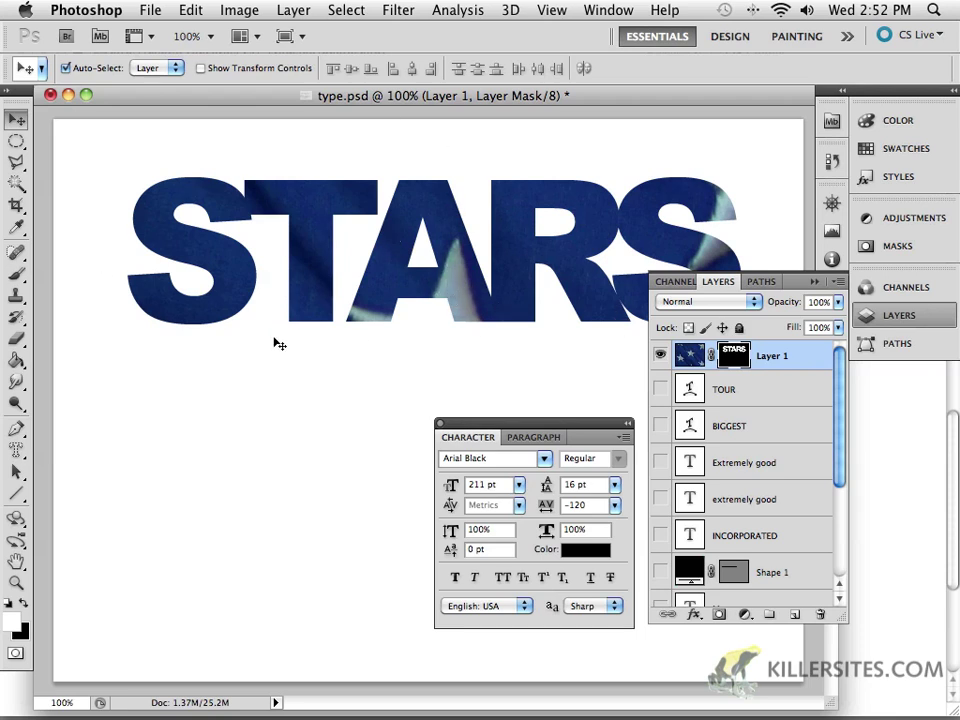
# - Reposition the flag image and then the STARS mask separately on the page
pyautogui.rightClick(712, 362)
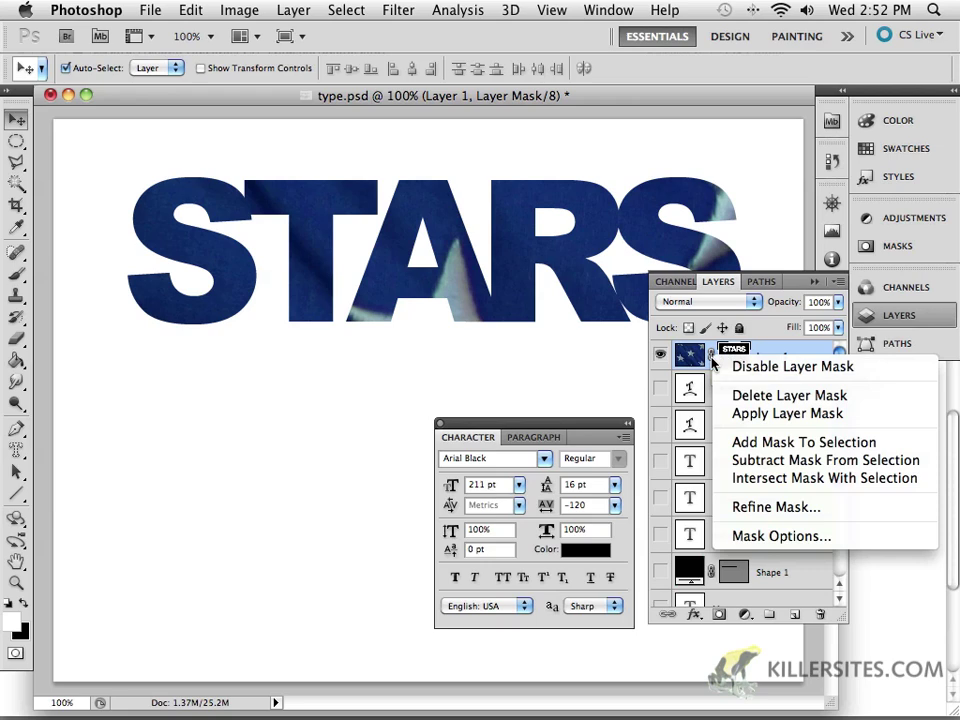
pyautogui.click(711, 362)
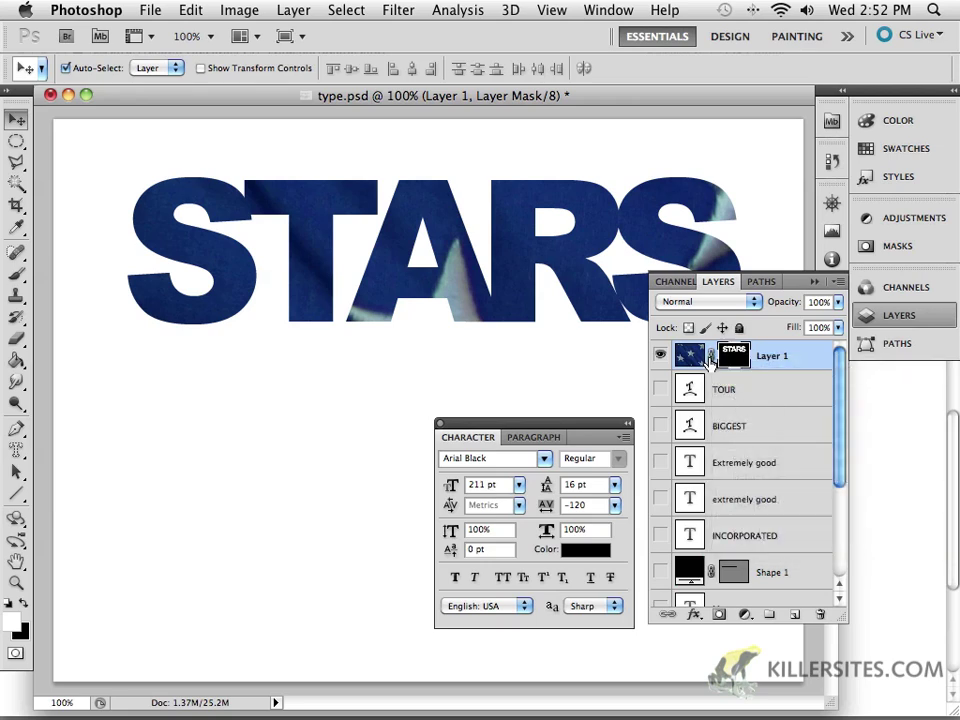
pyautogui.click(687, 356)
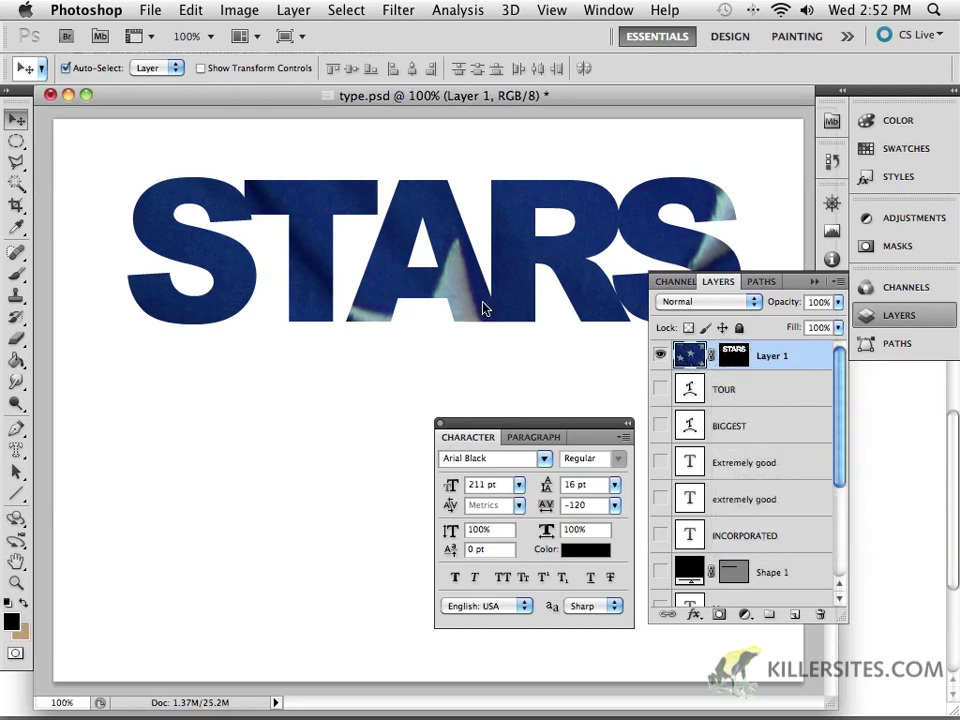
pyautogui.moveTo(530, 250); pyautogui.dragTo(456, 251)
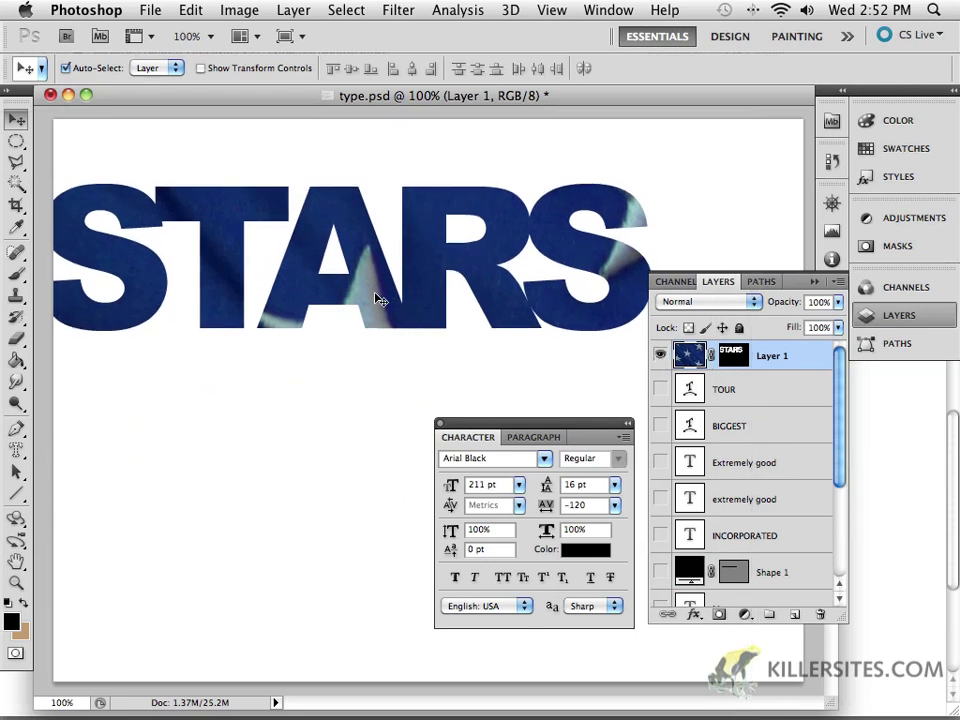
pyautogui.moveTo(380, 299)
pyautogui.mouseDown()
pyautogui.moveTo(418, 279)
pyautogui.moveTo(388, 285)
pyautogui.mouseUp()
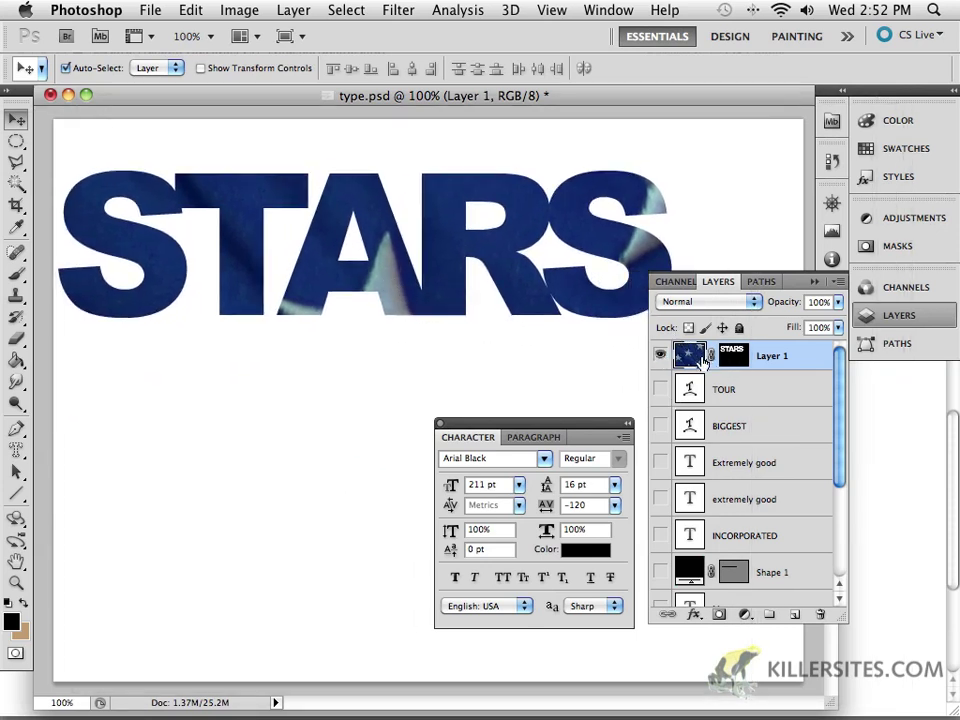
pyautogui.click(732, 358)
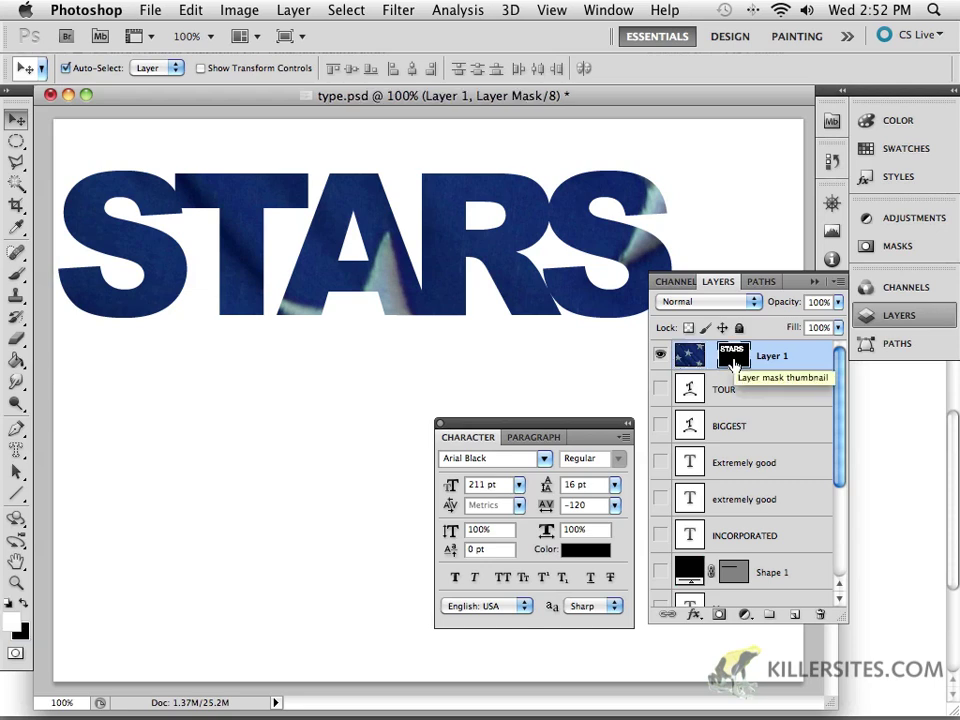
pyautogui.moveTo(444, 298)
pyautogui.mouseDown()
pyautogui.moveTo(355, 448)
pyautogui.moveTo(431, 261)
pyautogui.moveTo(435, 380)
pyautogui.moveTo(381, 407)
pyautogui.moveTo(452, 223)
pyautogui.moveTo(440, 292)
pyautogui.mouseUp()
# - Slide the flag photo within the letters, adjust the mask, and link photo and mask
pyautogui.click(694, 360)
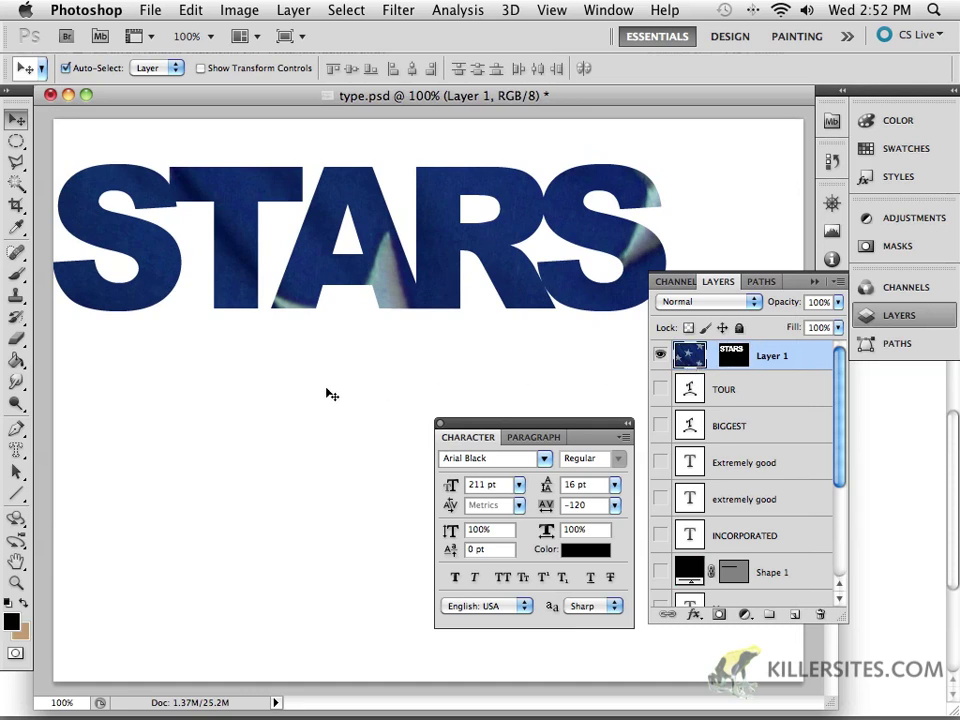
pyautogui.moveTo(386, 277); pyautogui.dragTo(182, 127)
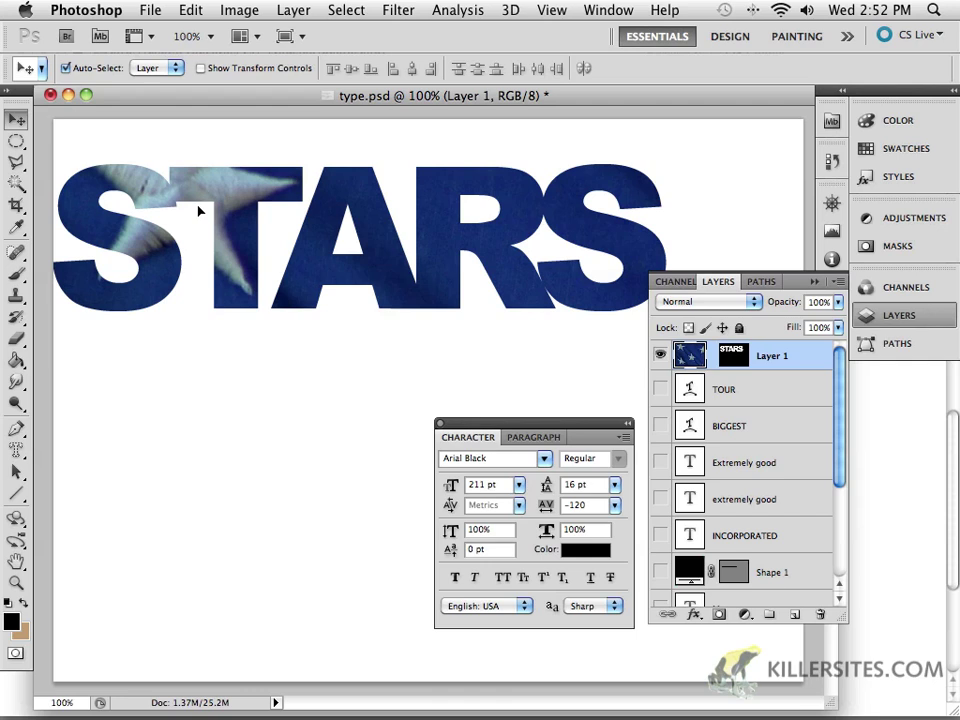
pyautogui.moveTo(199, 211)
pyautogui.mouseDown()
pyautogui.moveTo(204, 240)
pyautogui.moveTo(195, 234)
pyautogui.moveTo(208, 229)
pyautogui.moveTo(200, 232)
pyautogui.mouseUp()
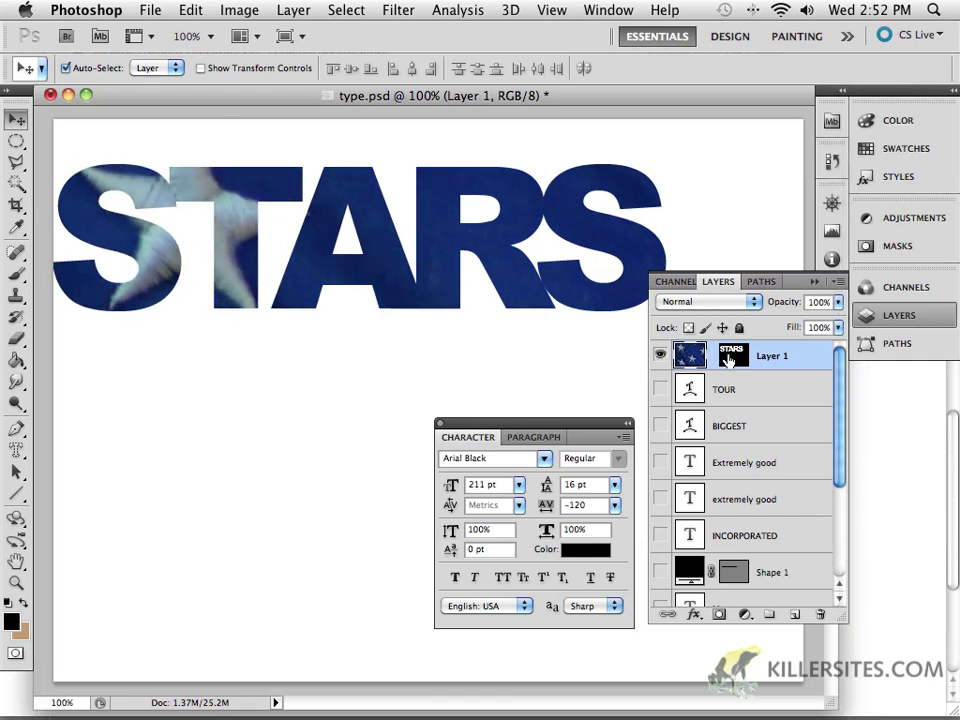
pyautogui.click(730, 356)
pyautogui.moveTo(435, 260); pyautogui.dragTo(450, 240)
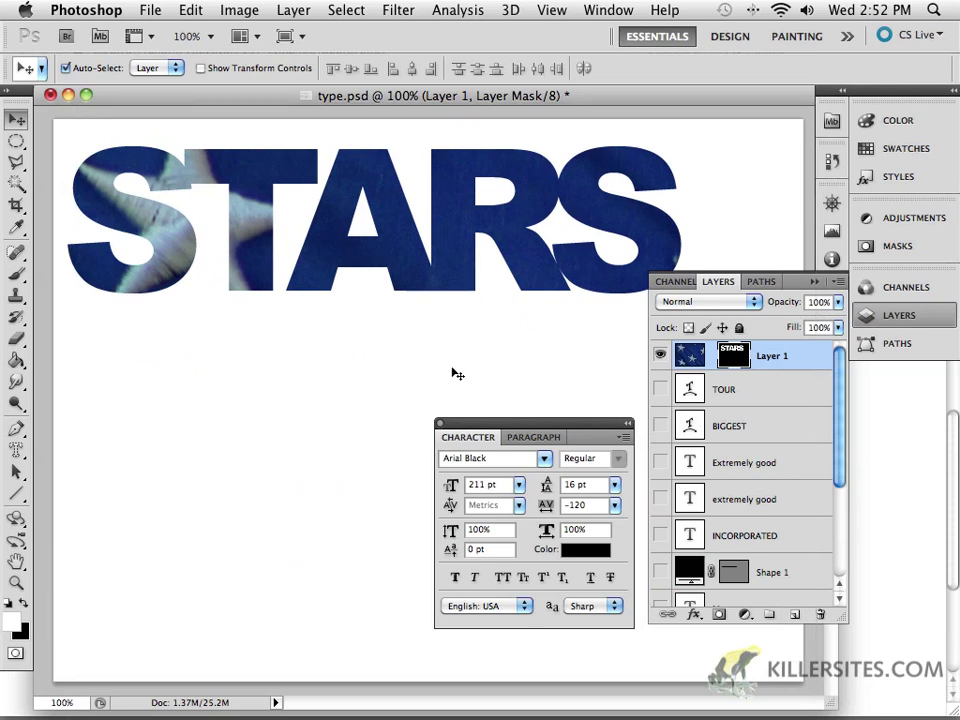
pyautogui.click(712, 356)
# - Nudge the linked STARS text down and add a Stroke layer style
pyautogui.moveTo(455, 264); pyautogui.dragTo(458, 303)
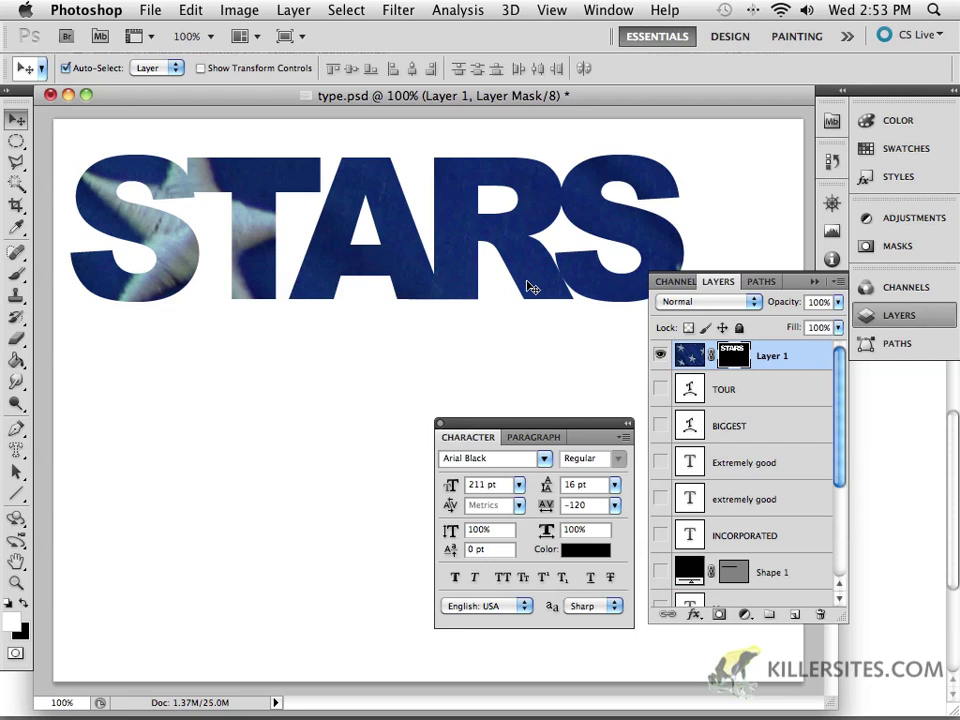
pyautogui.click(693, 615)
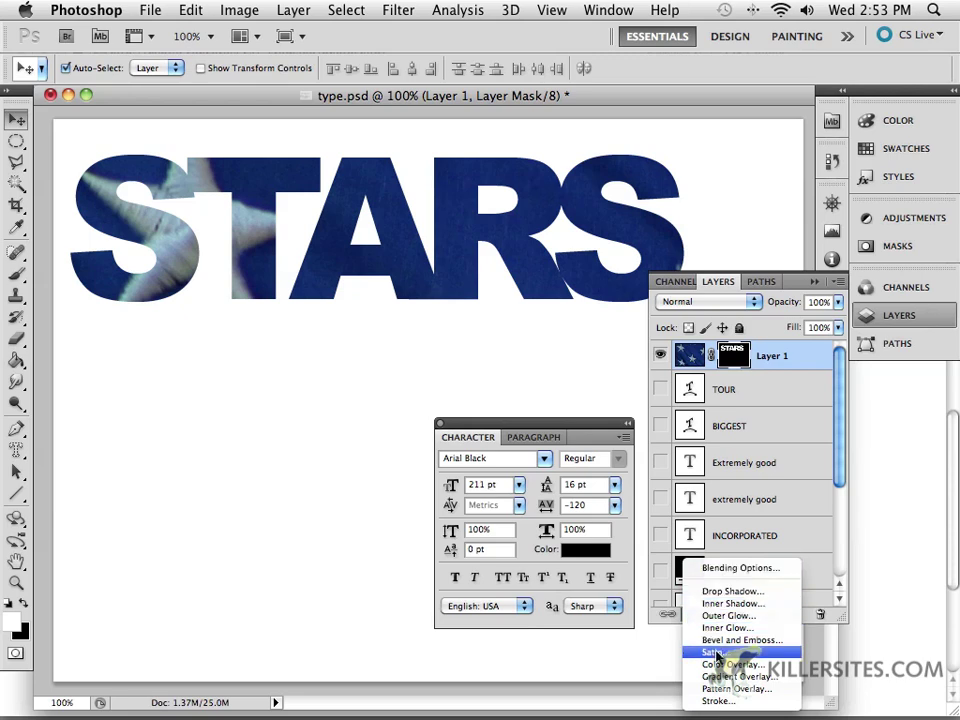
pyautogui.click(718, 700)
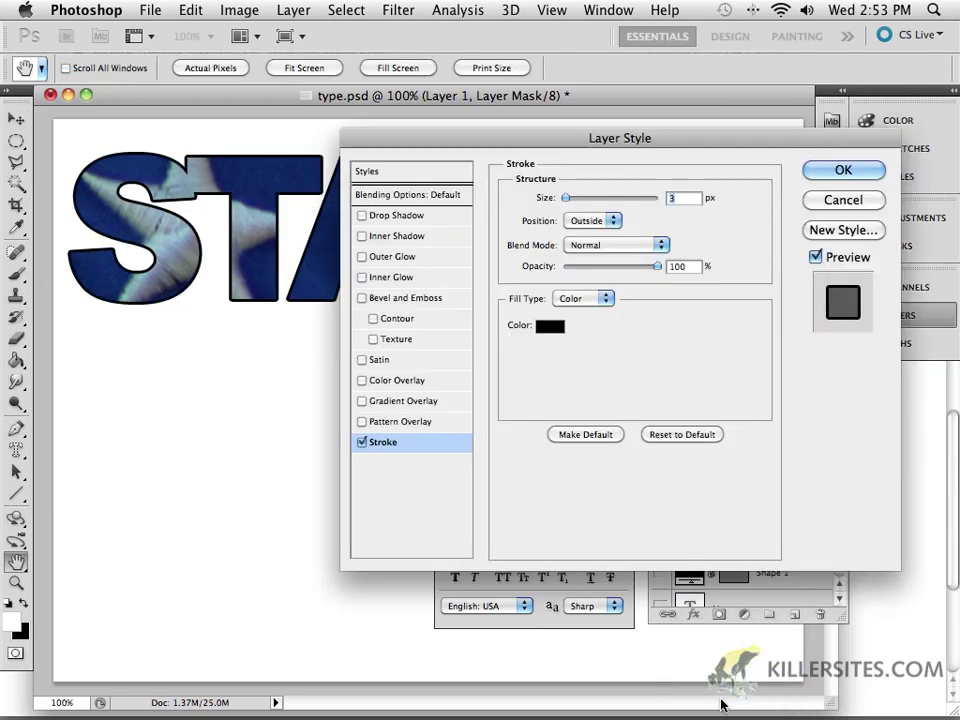
pyautogui.moveTo(524, 139); pyautogui.dragTo(391, 317)
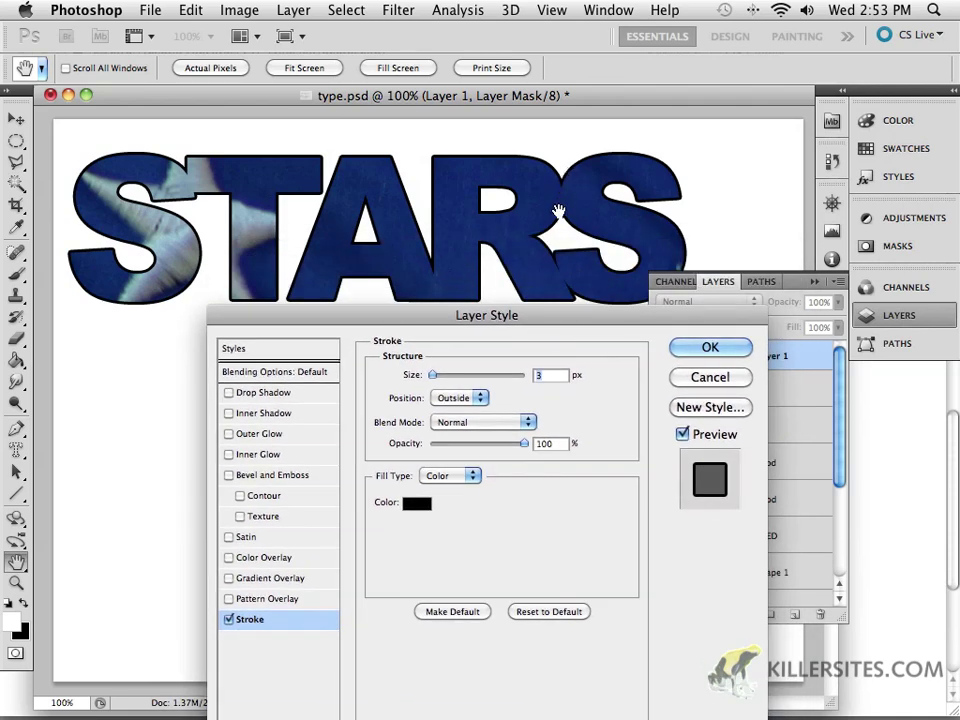
# - Set the stroke colour to pale blue c6e2f1
pyautogui.click(417, 502)
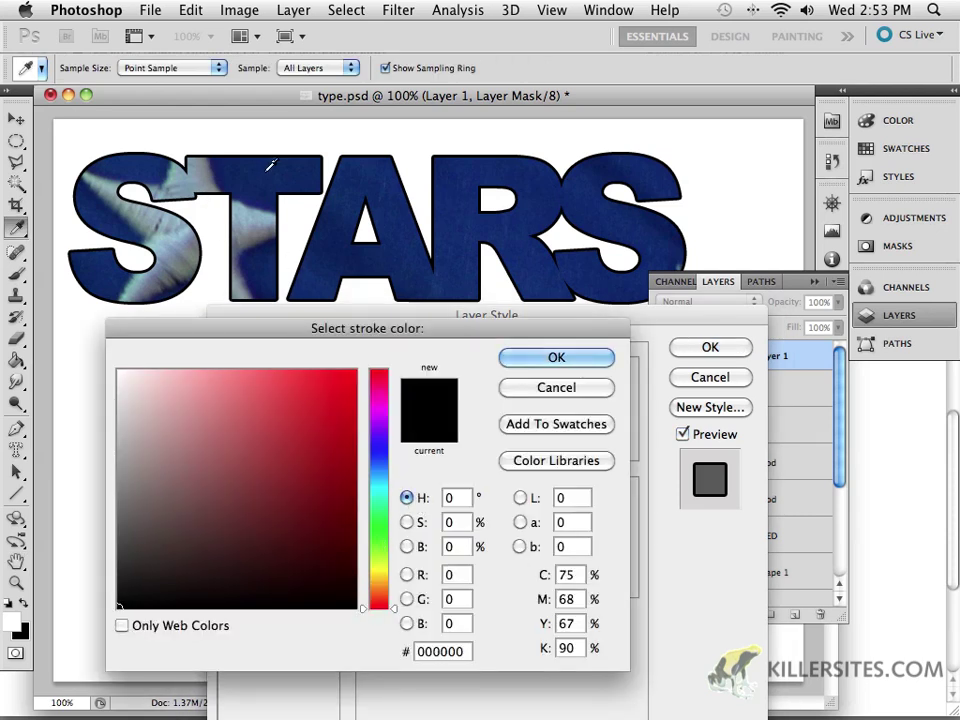
pyautogui.click(154, 136)
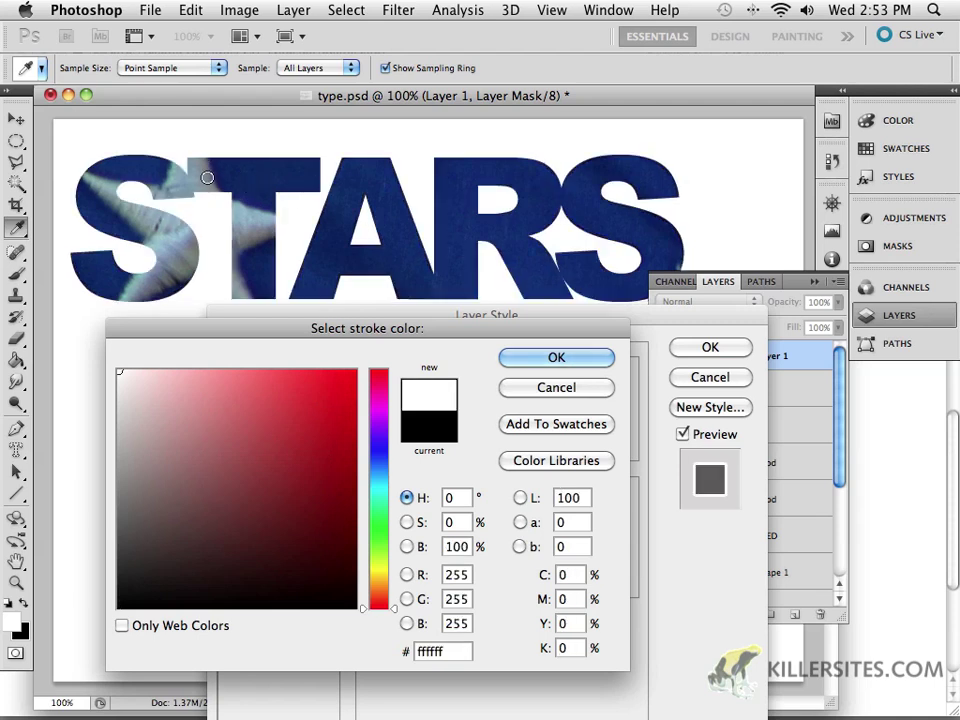
pyautogui.click(356, 240)
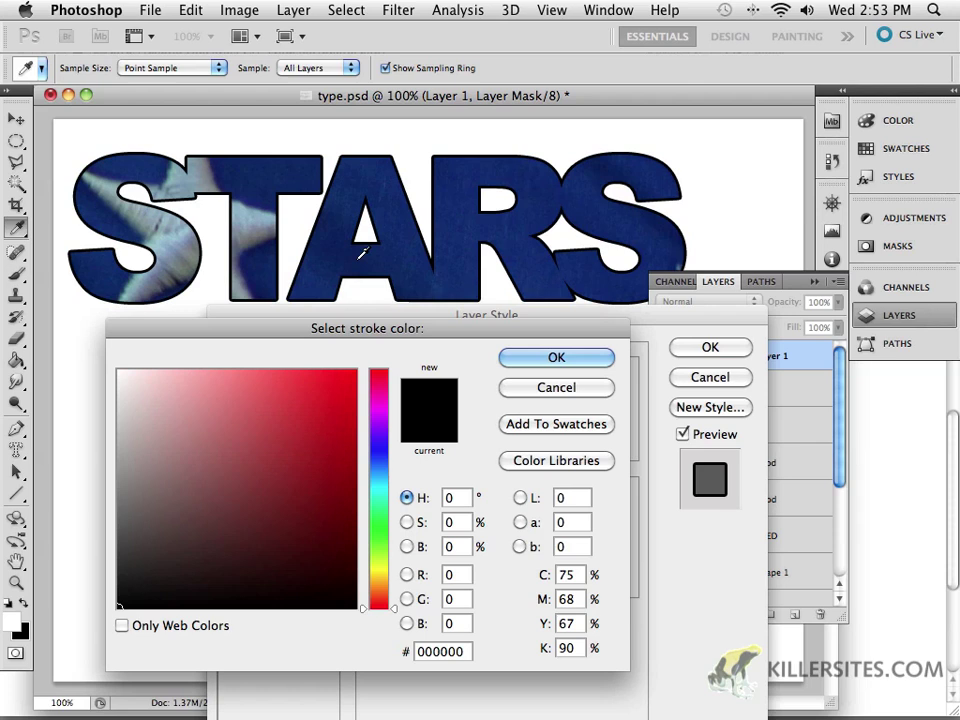
pyautogui.rightClick(360, 262)
pyautogui.press('Escape')
pyautogui.click(354, 259)
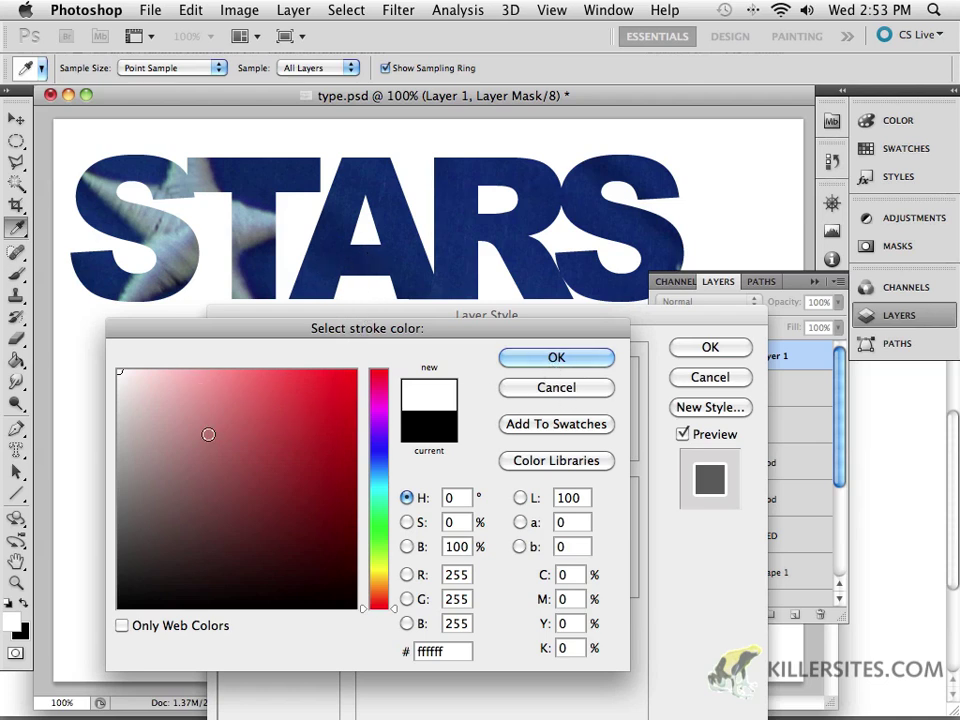
pyautogui.click(381, 451)
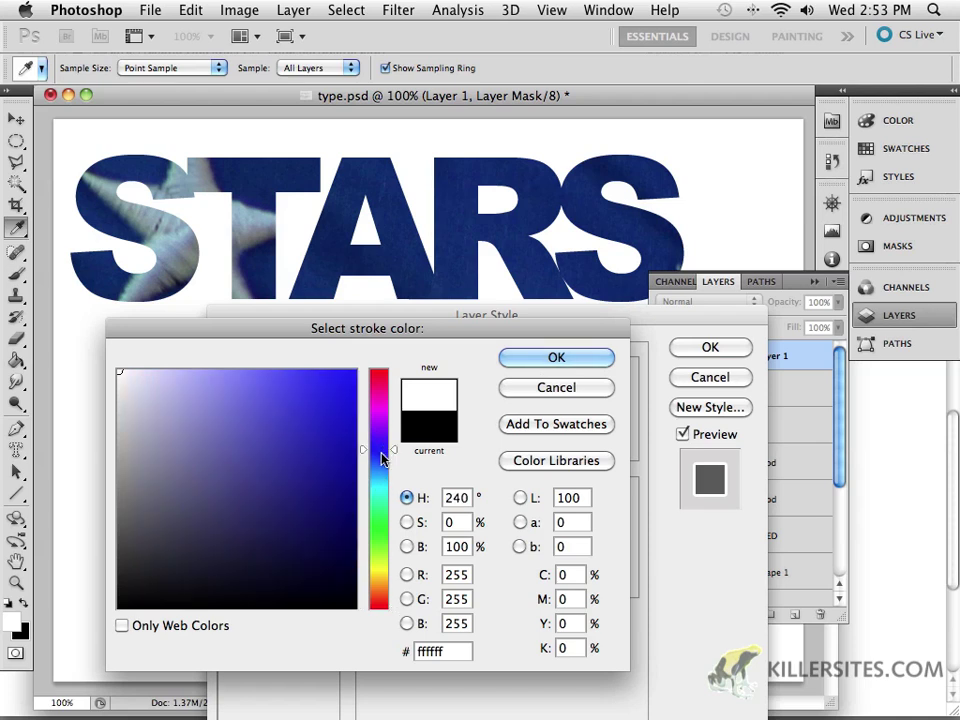
pyautogui.moveTo(382, 453); pyautogui.dragTo(381, 476)
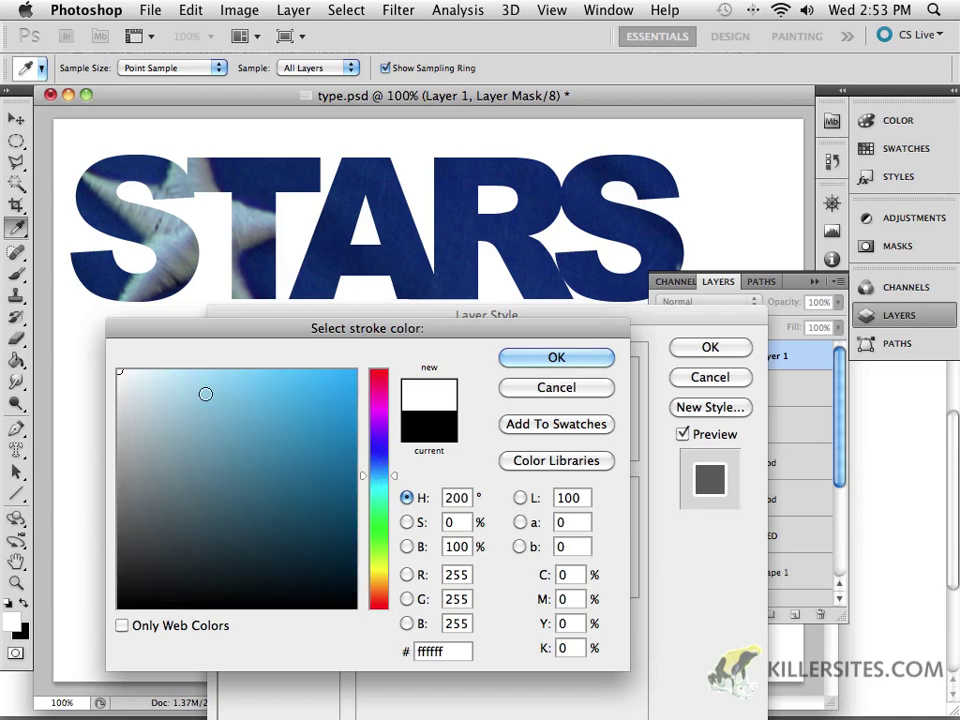
pyautogui.click(160, 383)
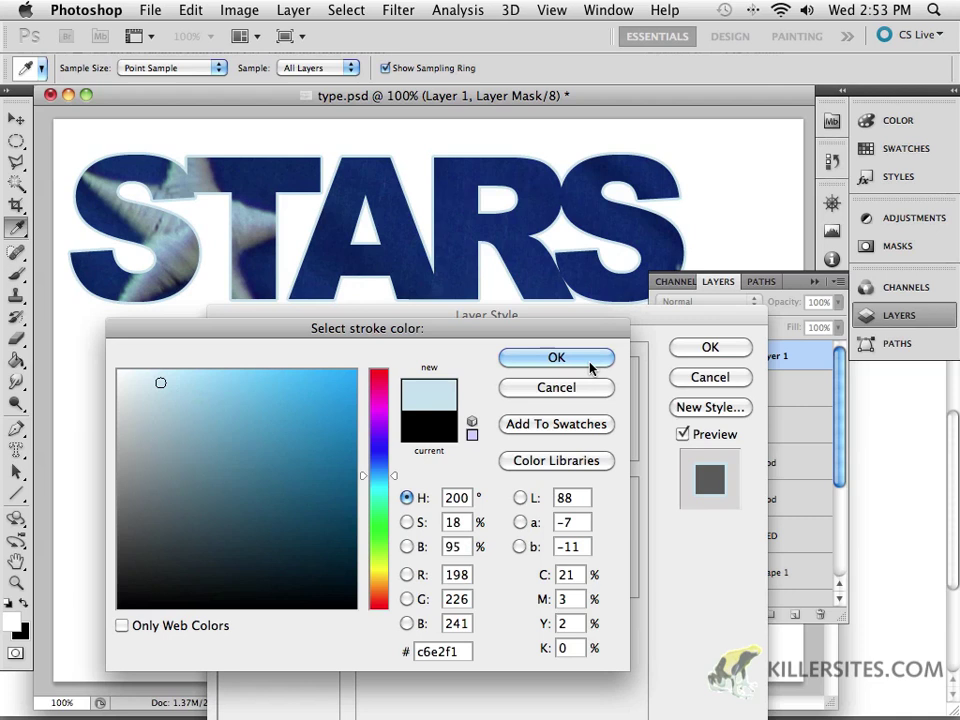
pyautogui.click(591, 361)
# - Make the stroke 6 px wide with its Position set to Outside
pyautogui.click(432, 376)
pyautogui.moveTo(432, 376)
pyautogui.mouseDown()
pyautogui.moveTo(454, 379)
pyautogui.moveTo(435, 377)
pyautogui.mouseUp()
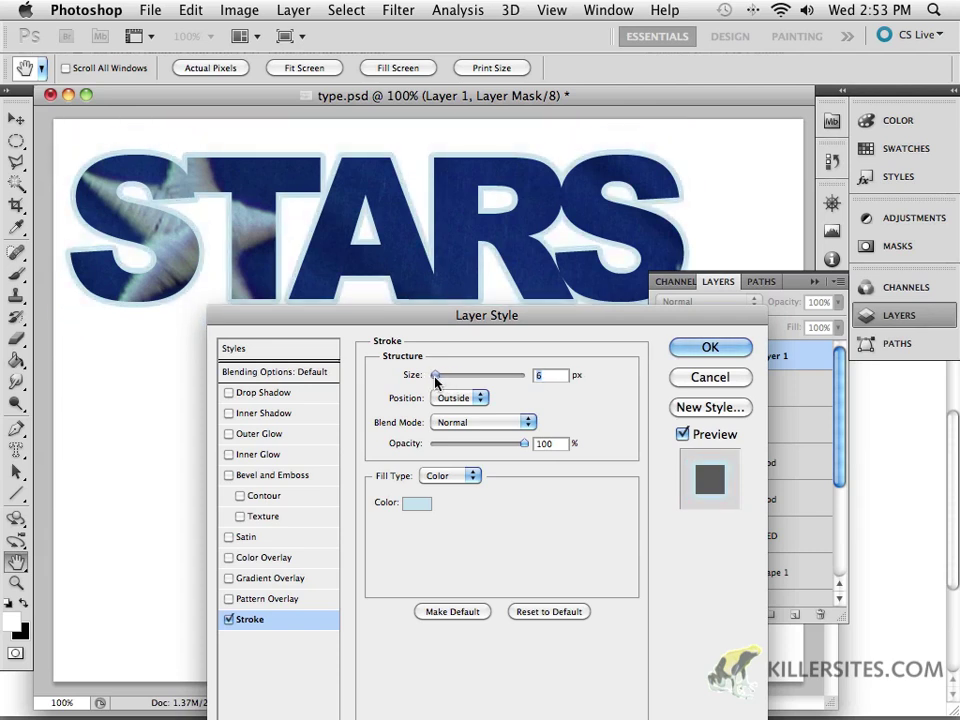
pyautogui.click(465, 422)
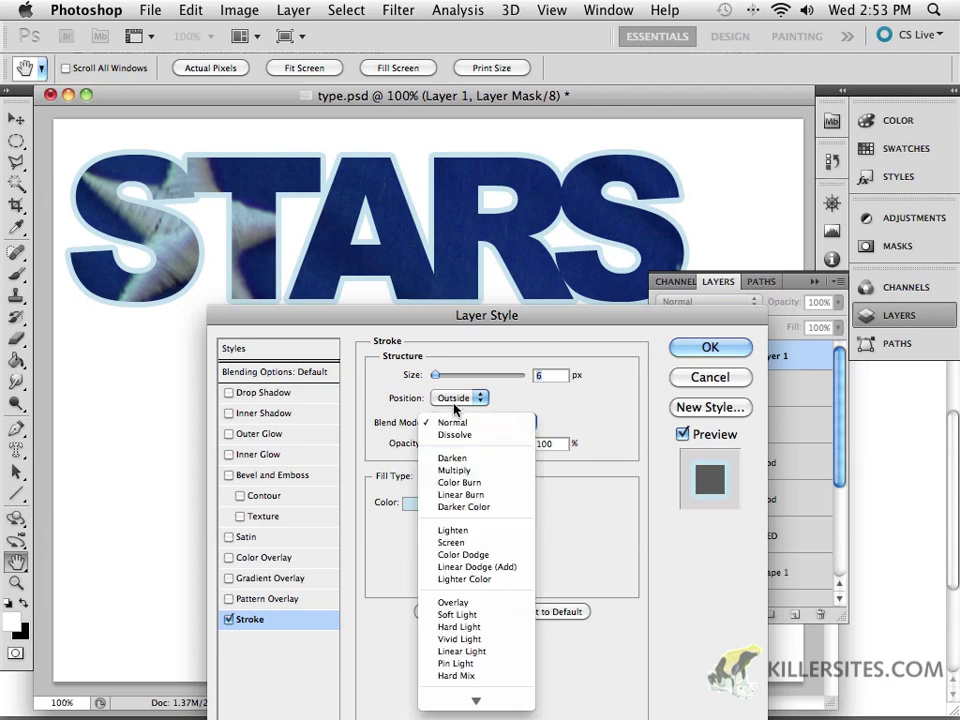
pyautogui.click(454, 400)
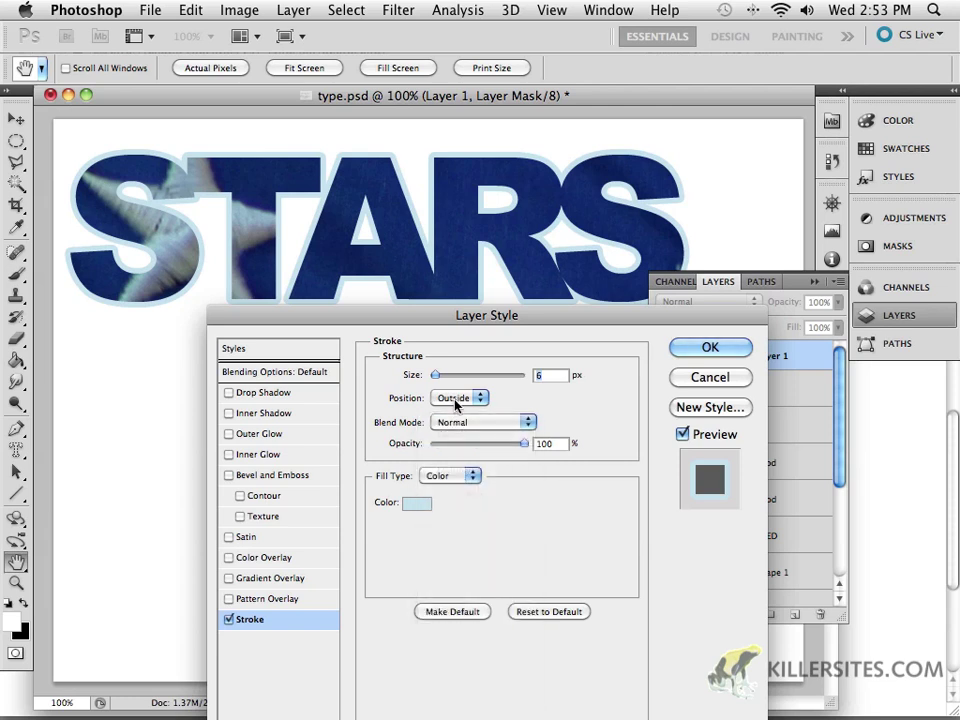
pyautogui.click(454, 399)
pyautogui.click(456, 420)
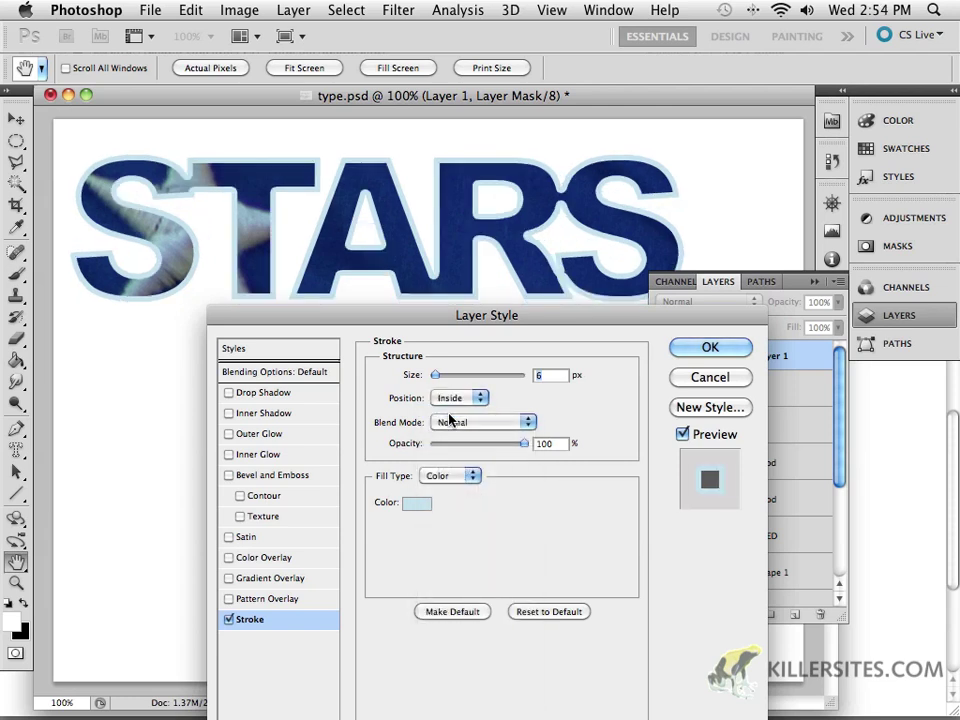
pyautogui.click(456, 399)
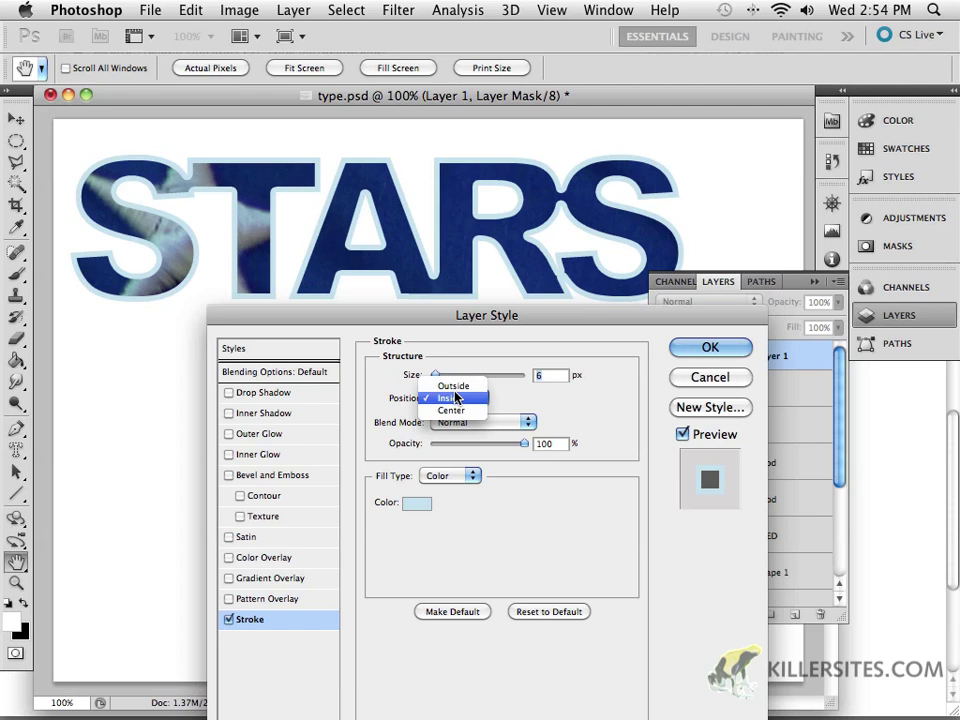
pyautogui.click(451, 411)
pyautogui.click(455, 398)
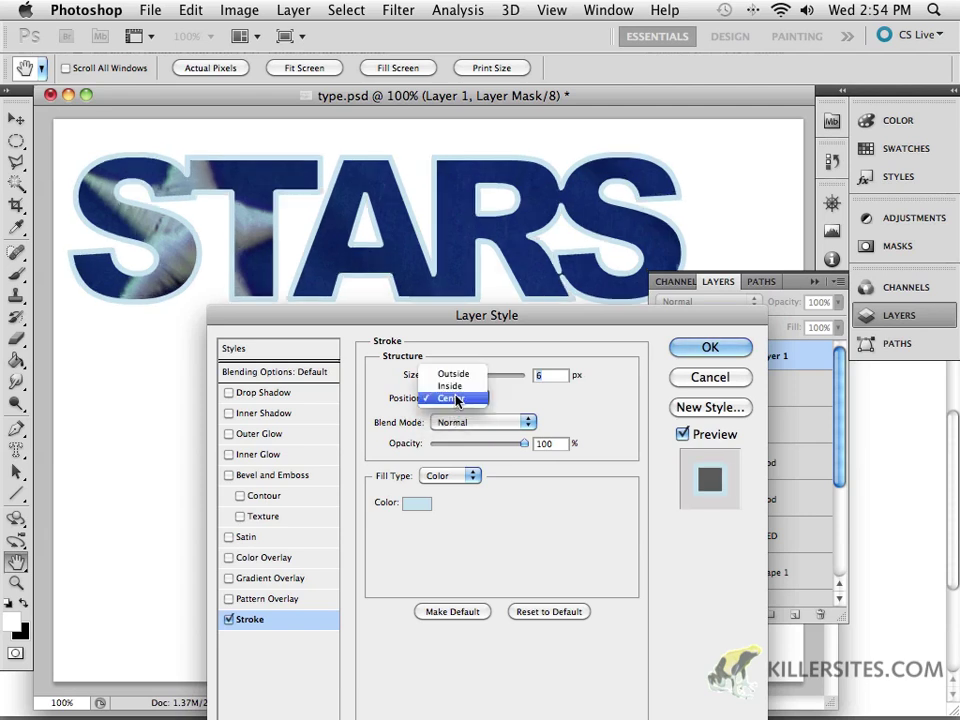
pyautogui.click(458, 376)
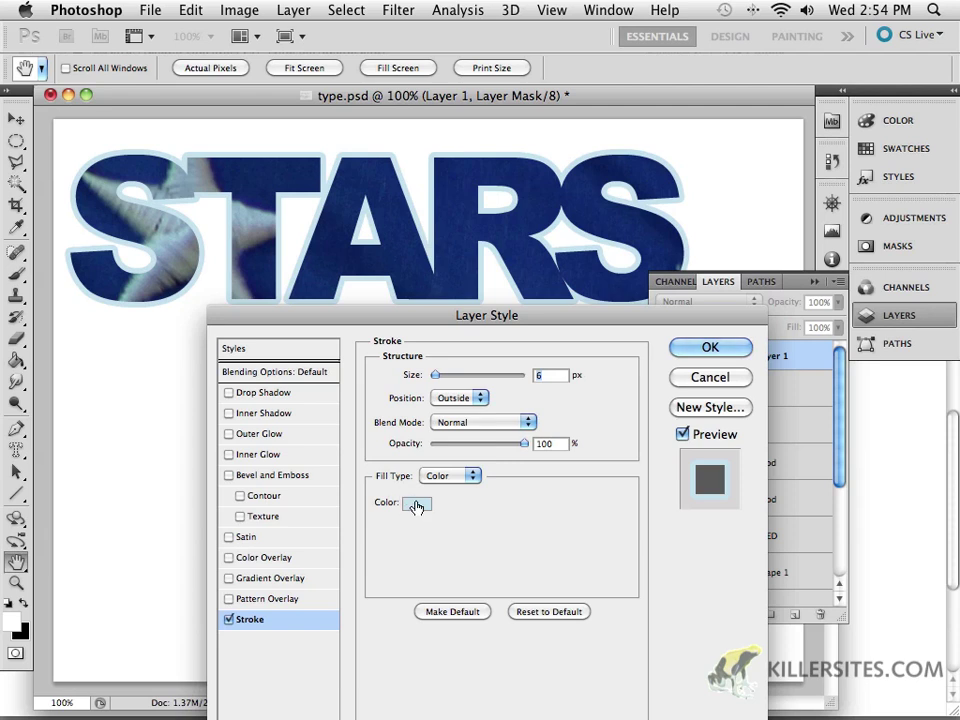
# - Add a drop shadow with 11 px distance and 9 px size, then apply the layer style
pyautogui.click(246, 396)
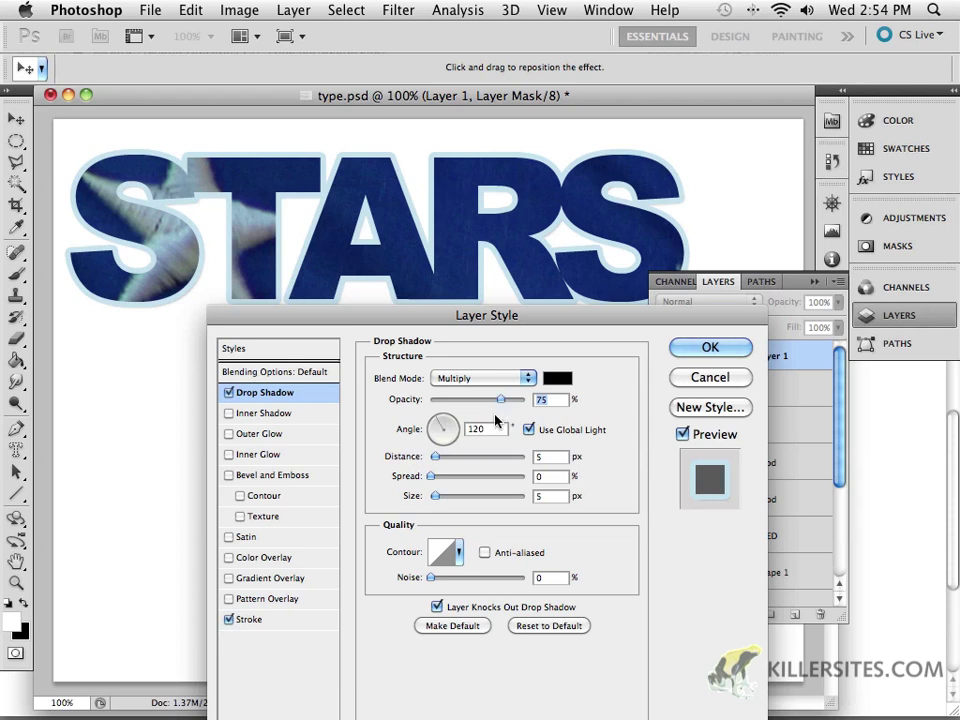
pyautogui.moveTo(435, 501); pyautogui.dragTo(441, 460)
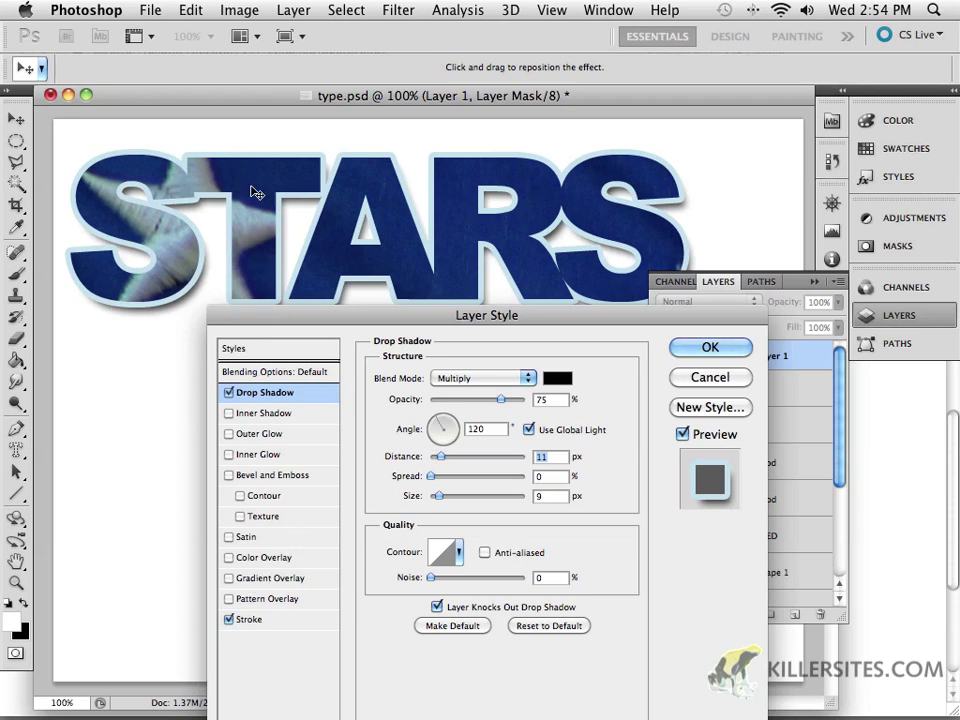
pyautogui.click(240, 599)
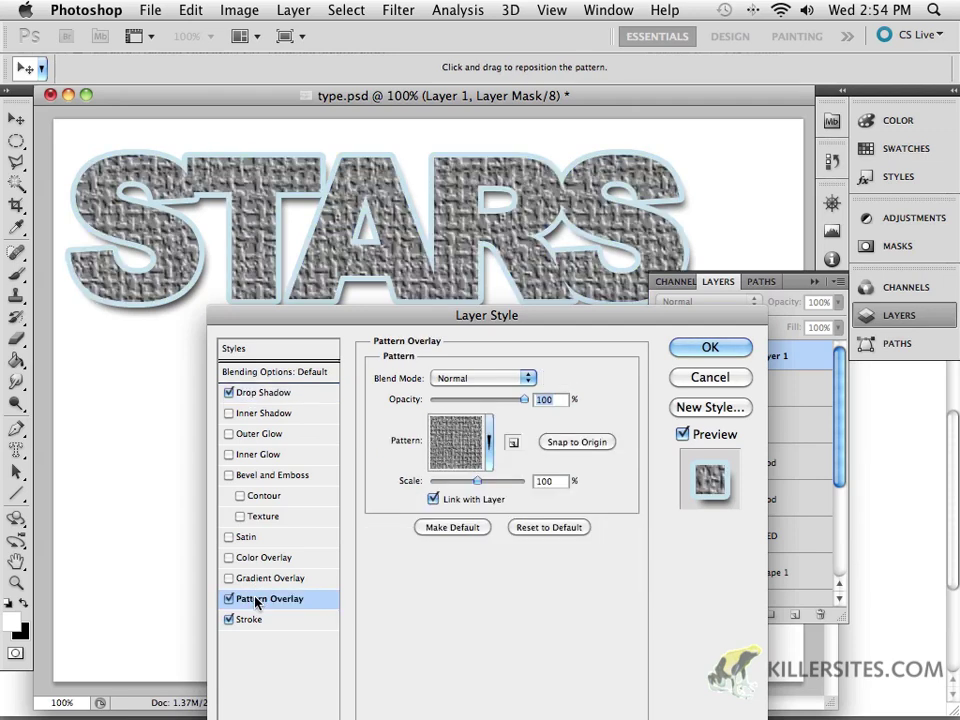
pyautogui.click(228, 600)
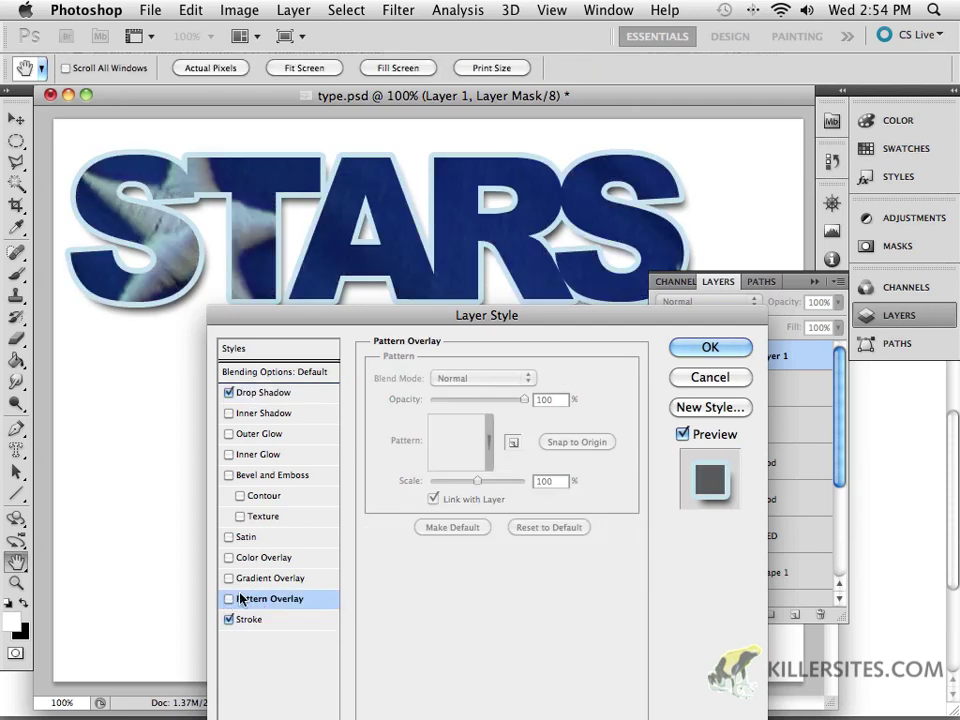
pyautogui.click(708, 348)
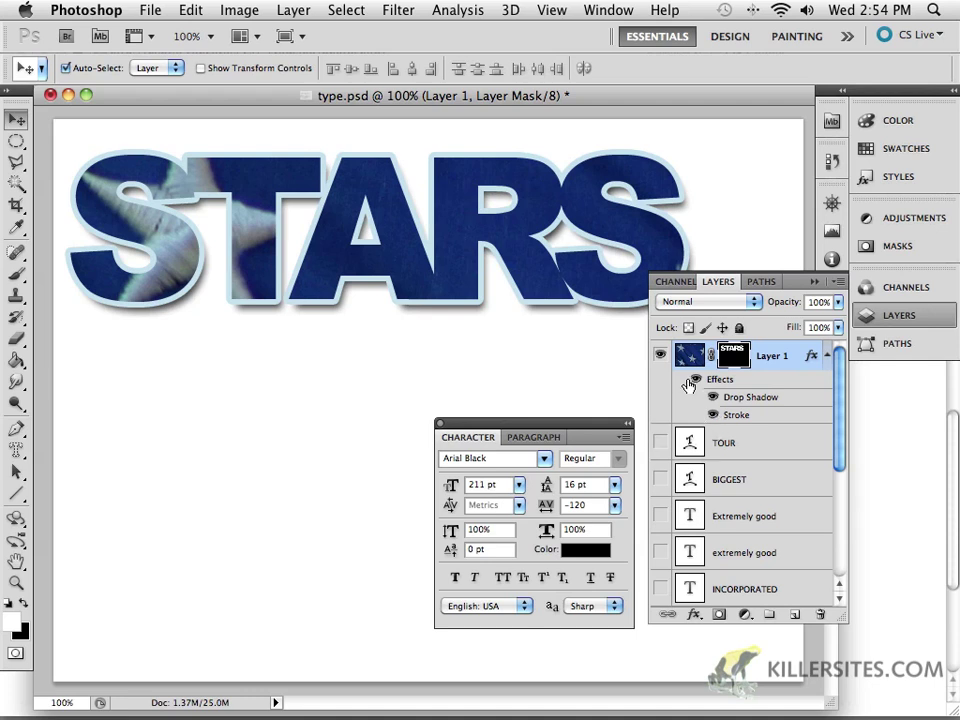
pyautogui.click(826, 357)
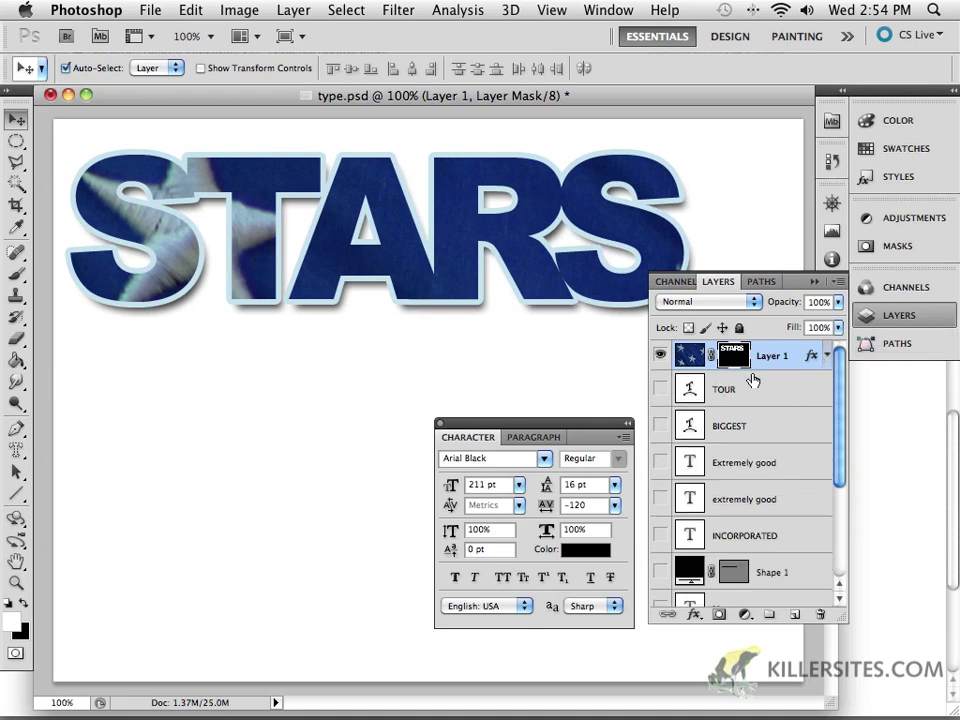